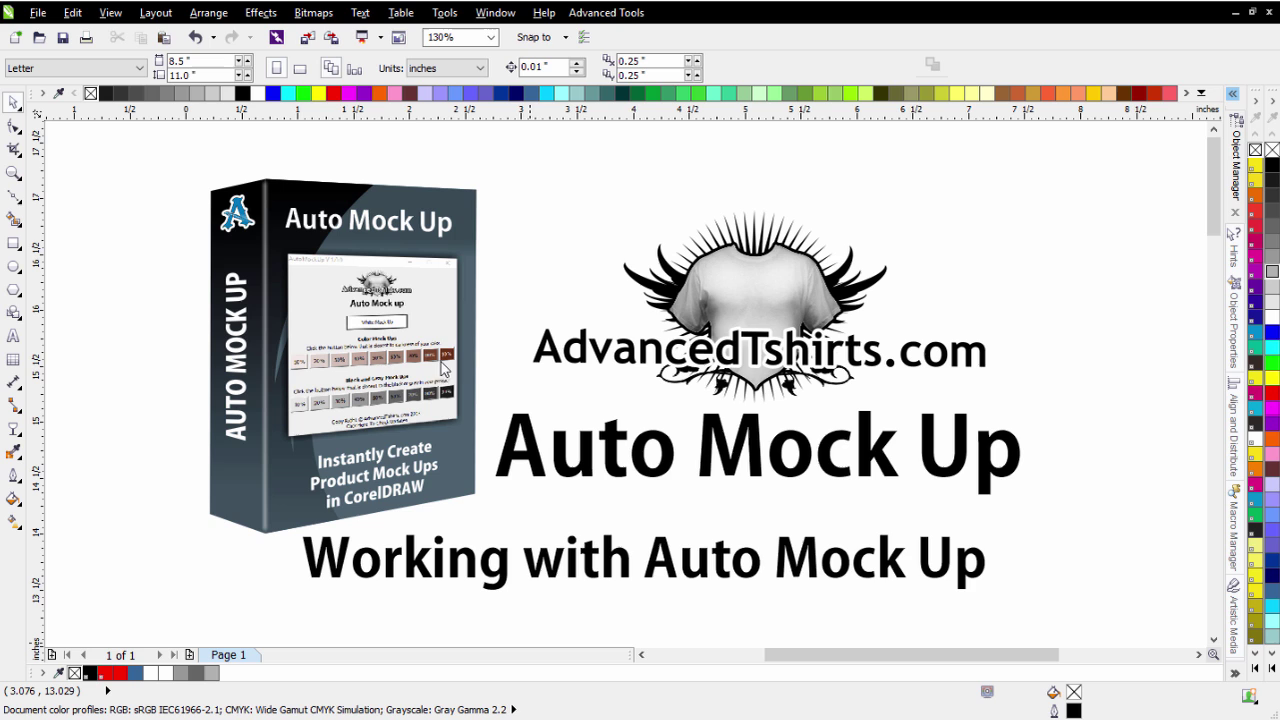
Pick the Zoom tool to zoom out until the mock-up box, JBU logo and blue shirt are all visible.
left_click(13, 174)
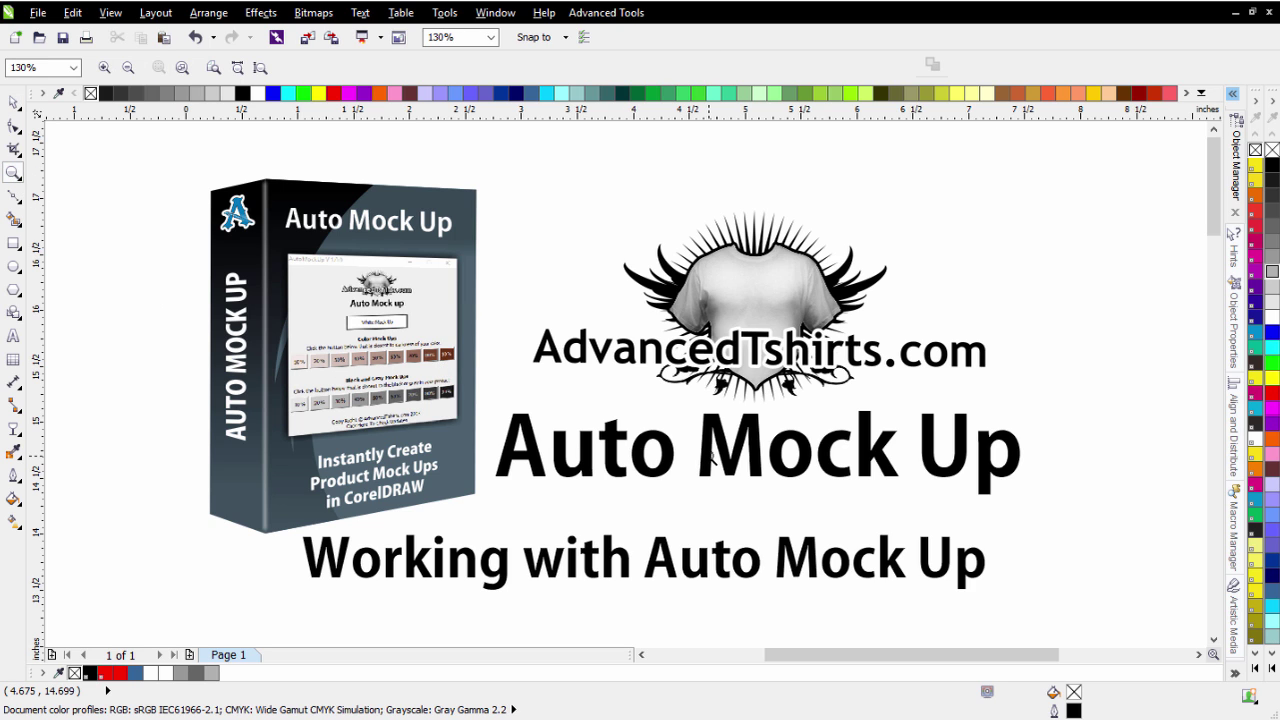
Drag-copy the blue shirt photo to the right, scale the copy to 47.7%, and copy it again further right.
scroll(712, 455, "down", 5)
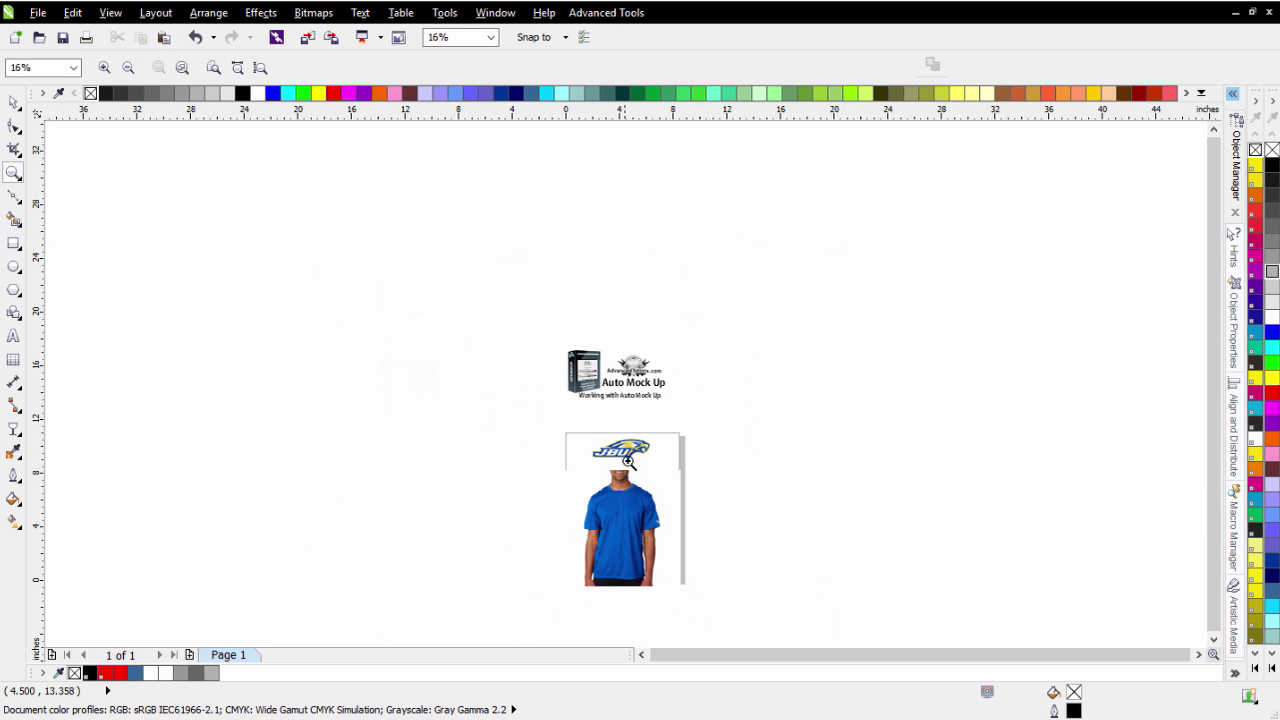
scroll(626, 390, "up", 1)
left_click(13, 102)
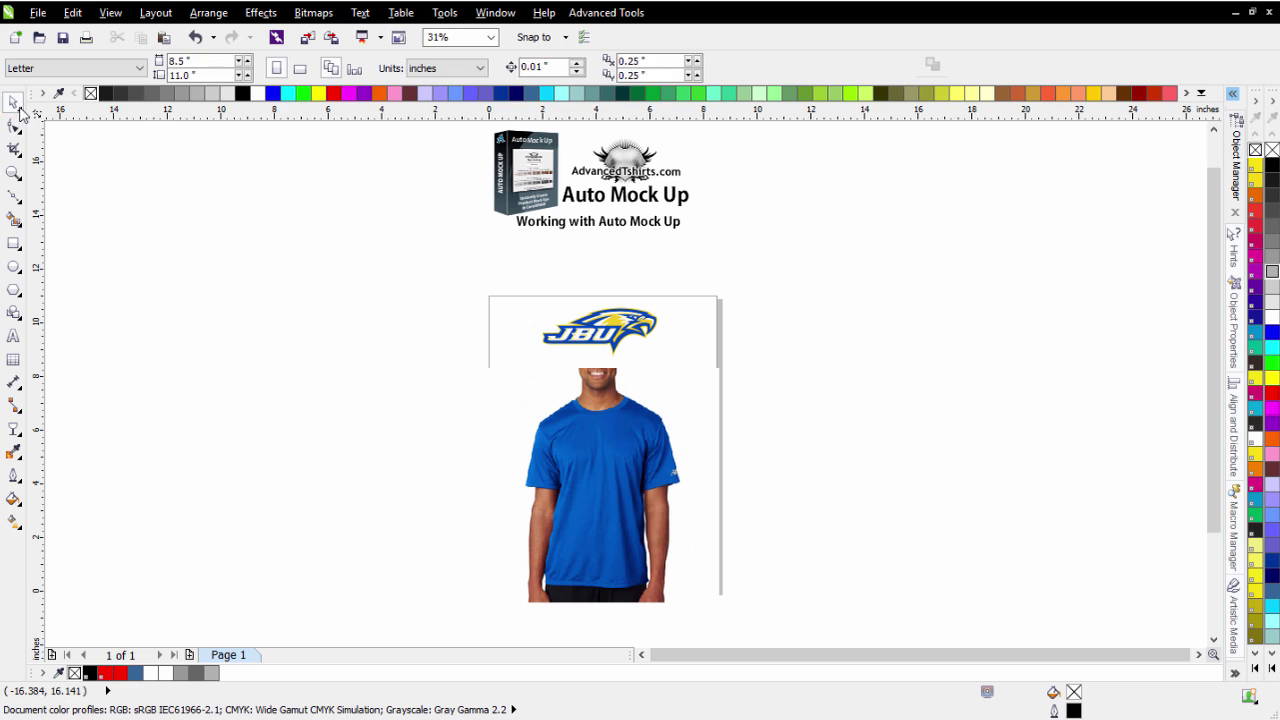
left_click(652, 491)
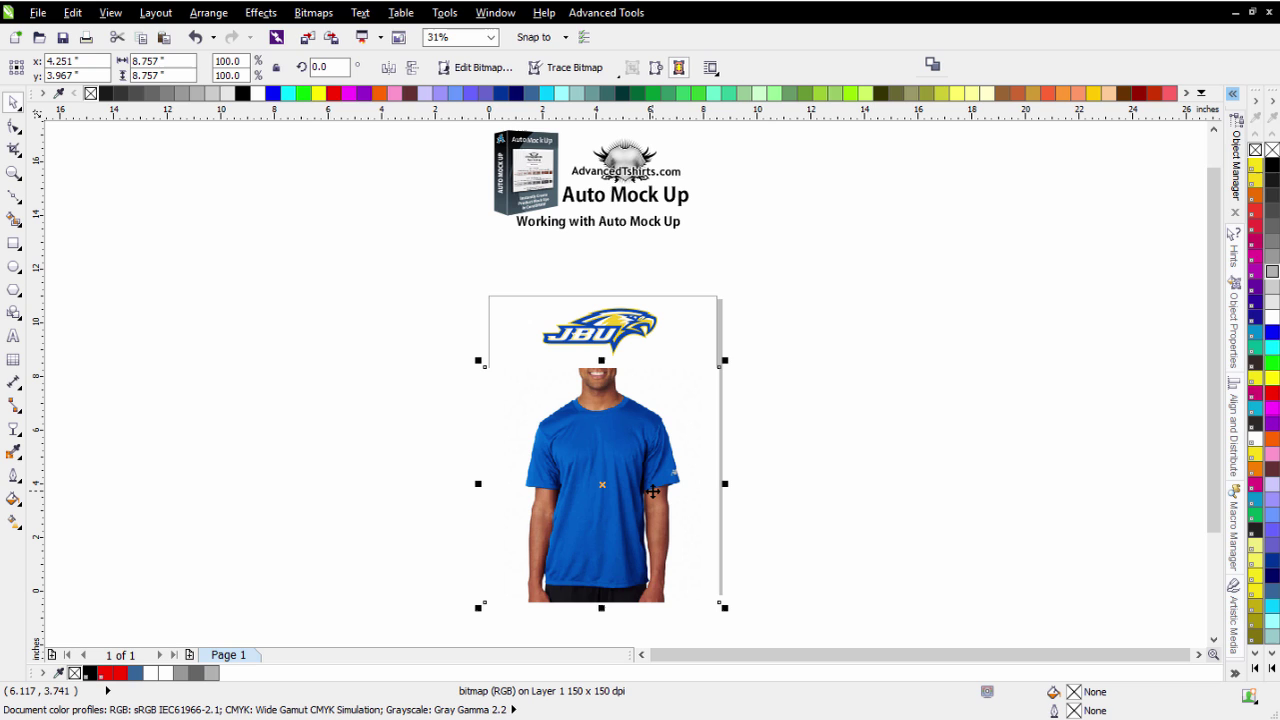
left_click(622, 332)
left_click(607, 484)
left_click_drag(600, 455, 884, 358)
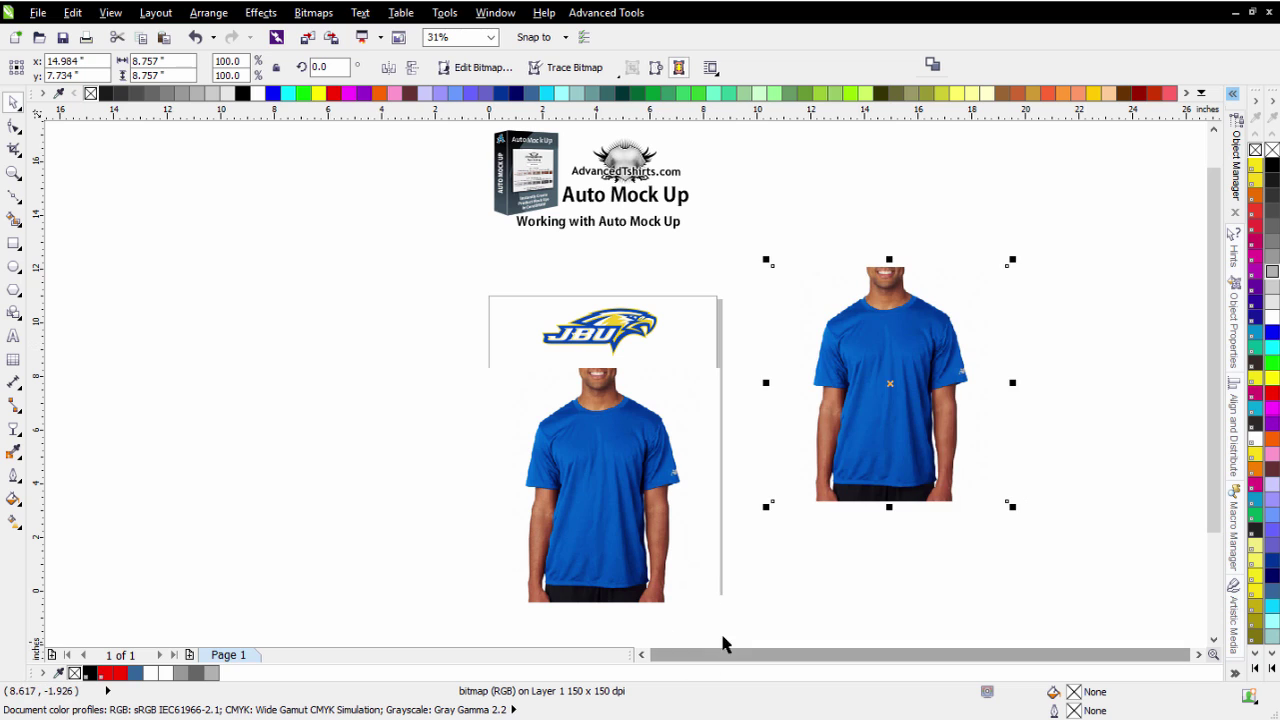
left_click_drag(1014, 263, 884, 389)
left_click_drag(816, 440, 1049, 451)
Launch the AutoMockUp add-on from Advanced Tools and move its window aside.
scroll(1196, 462, "up", 2)
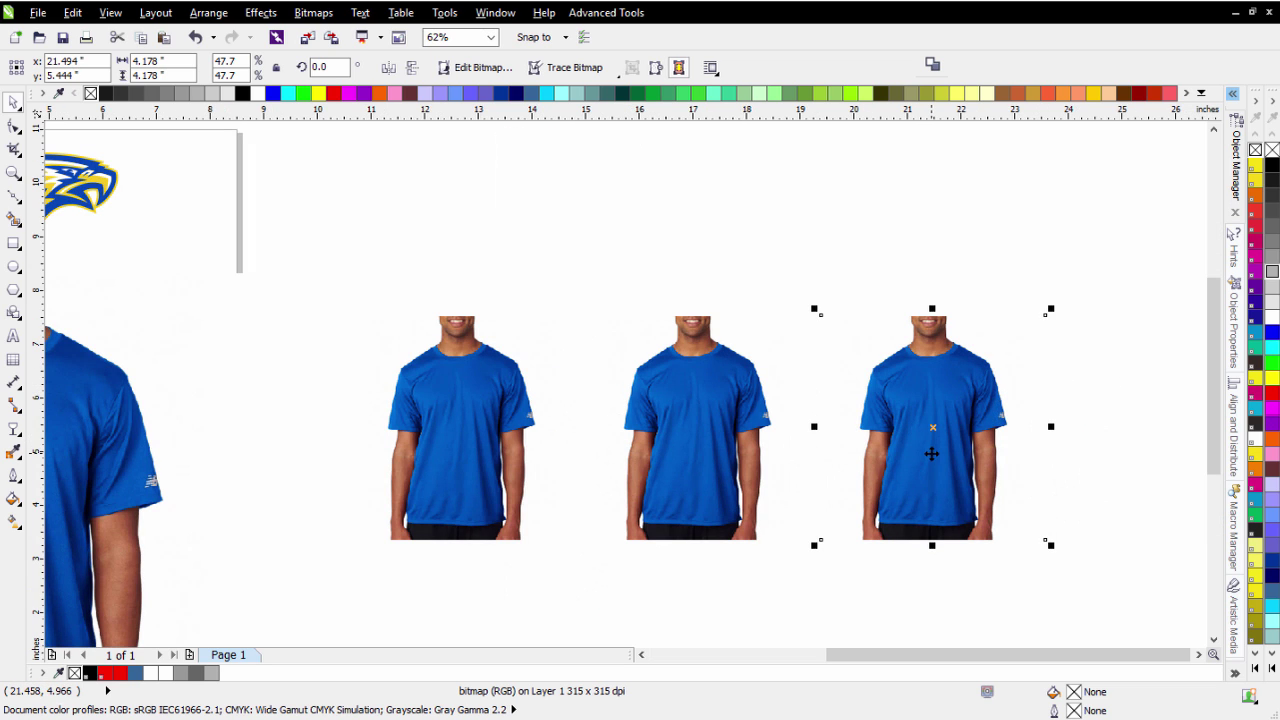
left_click(592, 14)
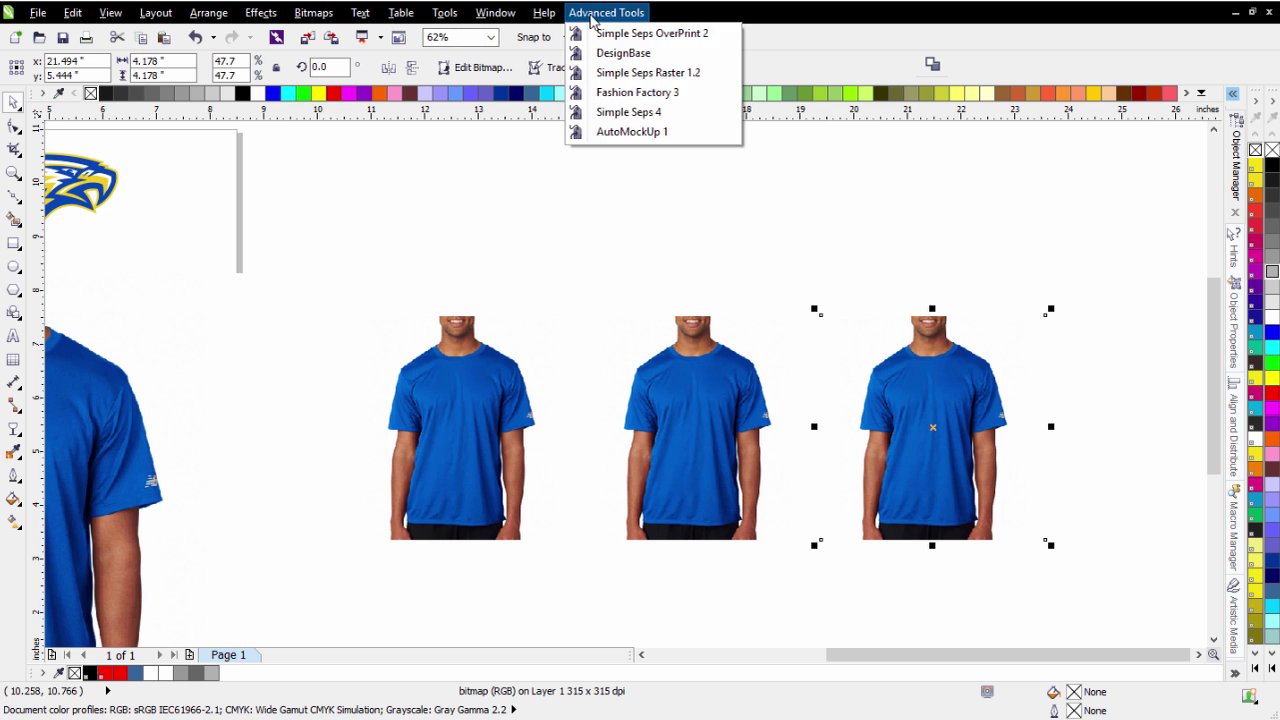
left_click(613, 136)
left_click_drag(614, 274, 992, 218)
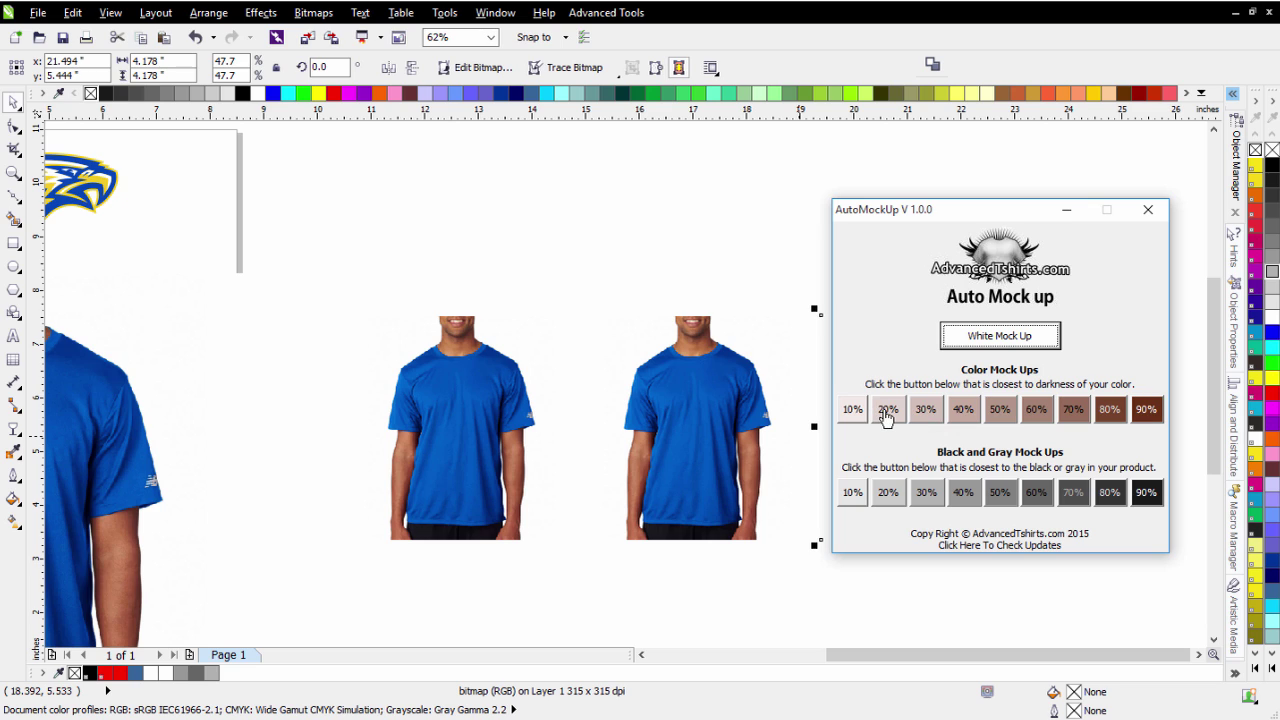
Apply a 20% Color Mock Up to the first small shirt copy and hide the add-on window.
left_click(440, 412)
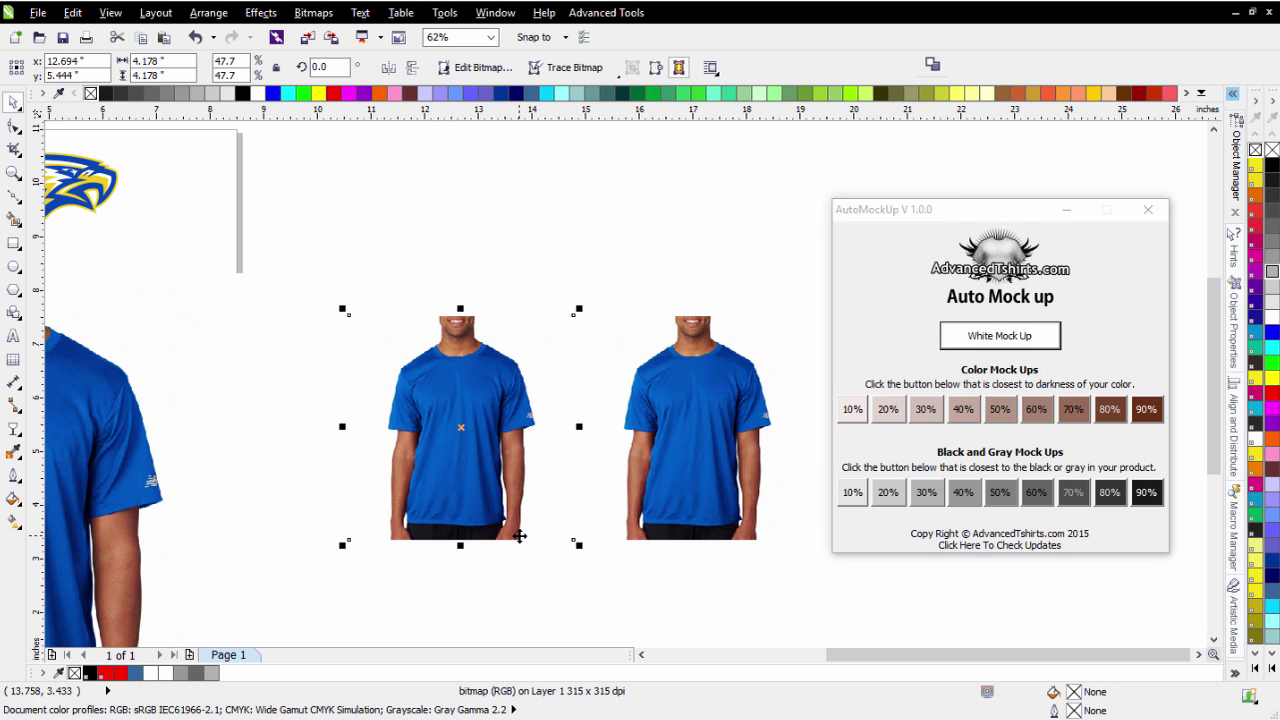
left_click(888, 410)
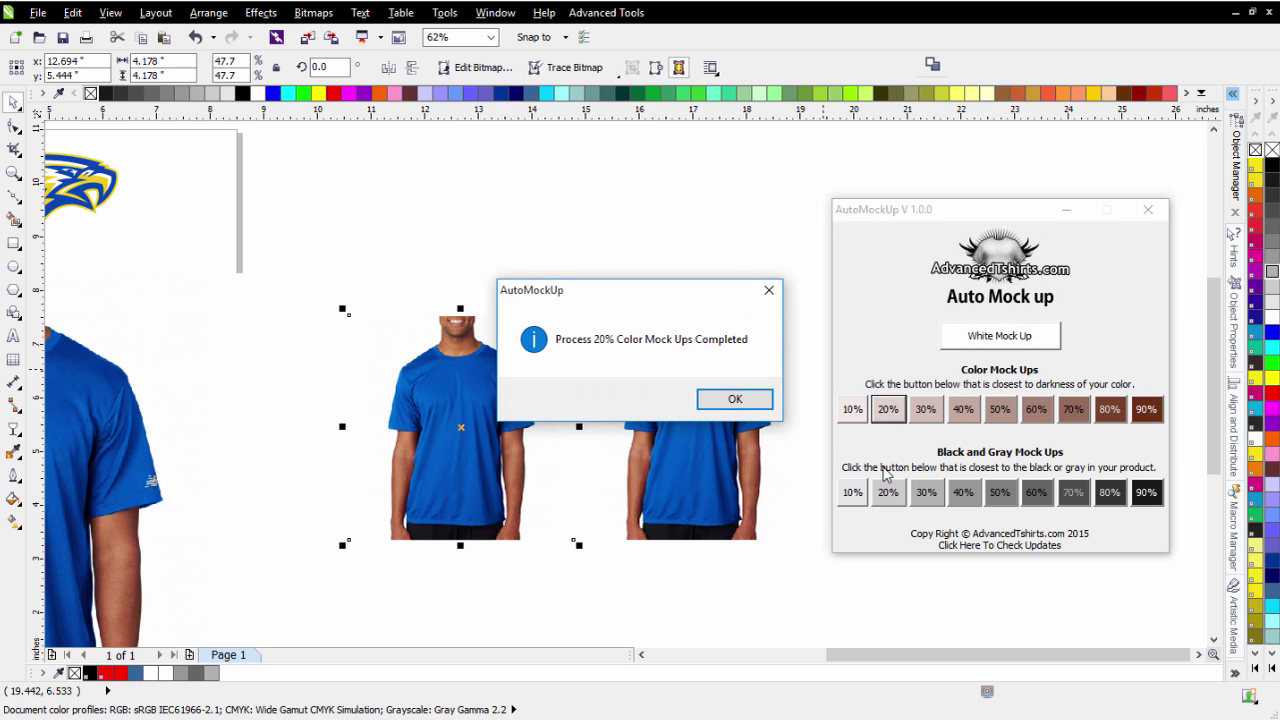
left_click(747, 400)
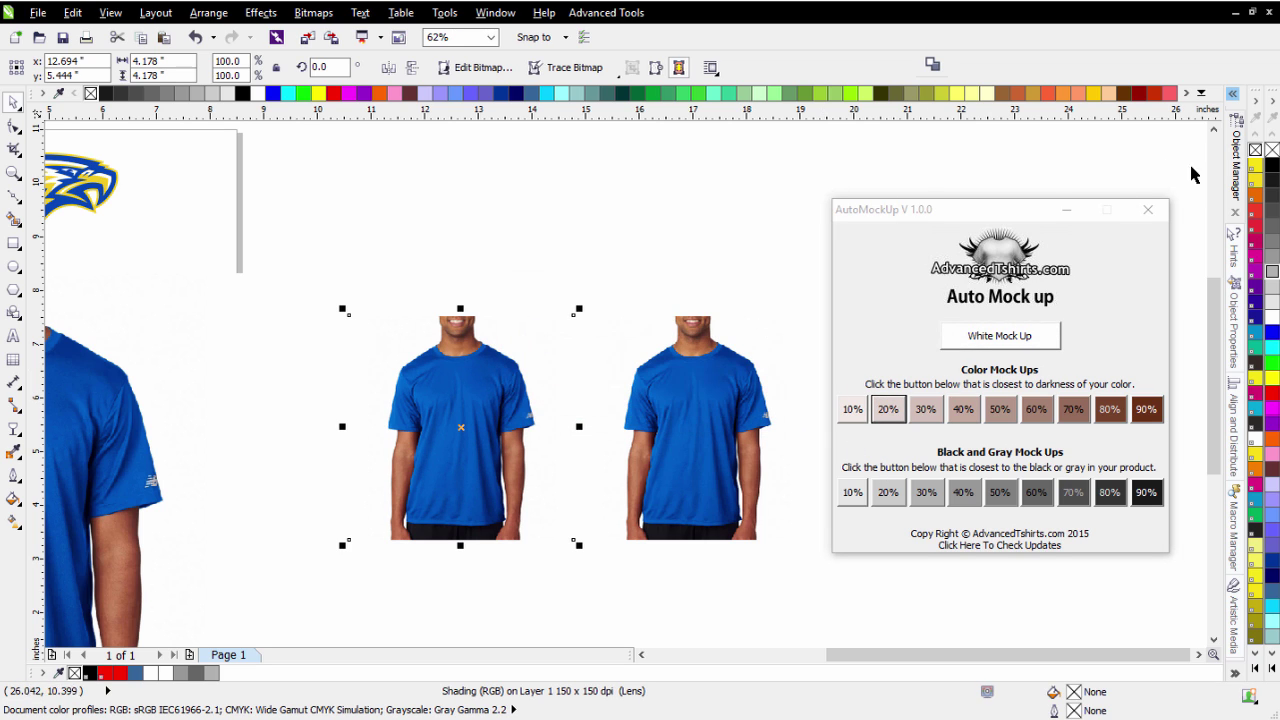
left_click(1066, 211)
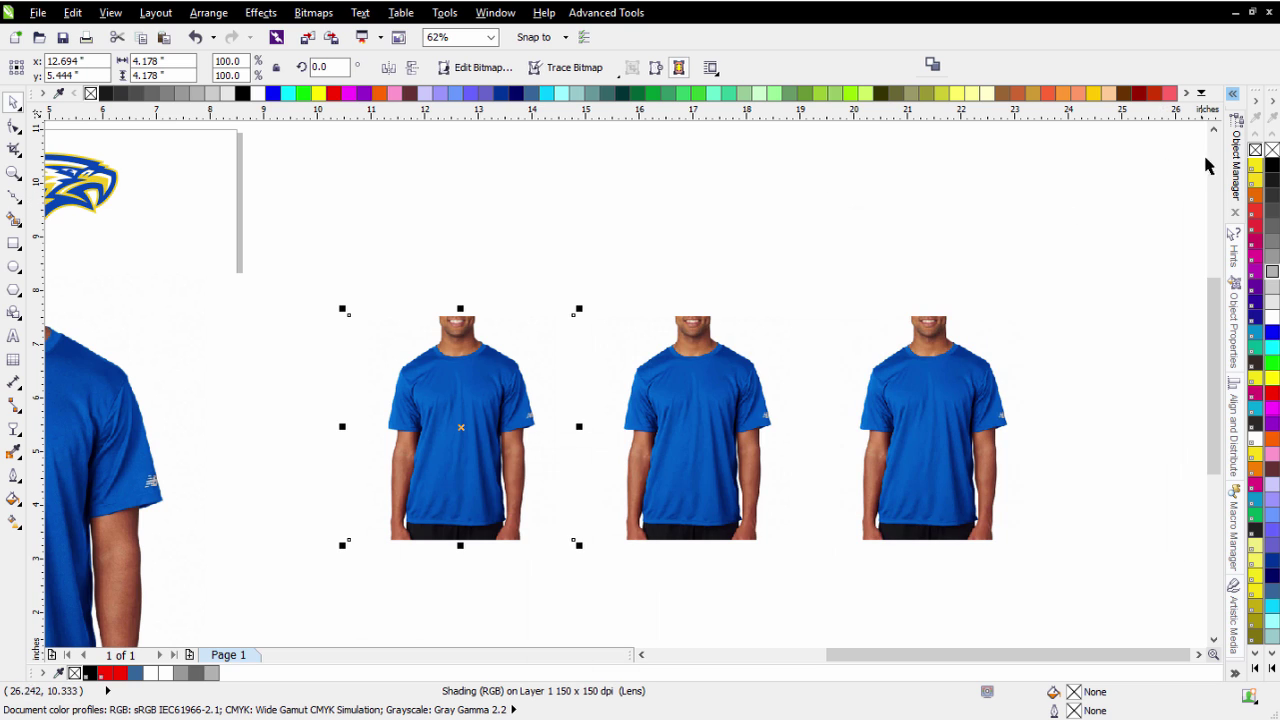
In the Object Manager, move the Original photo up directly beneath the Color layer.
left_click(1238, 161)
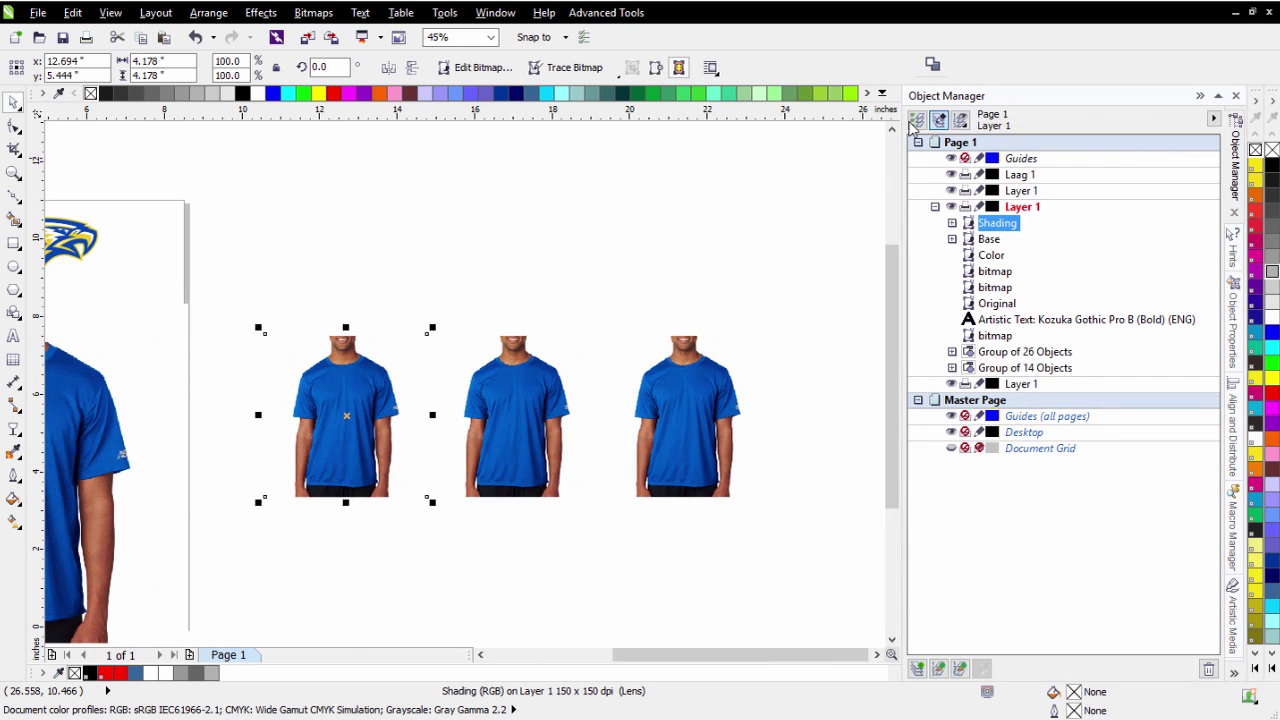
left_click(990, 241)
left_click(993, 257)
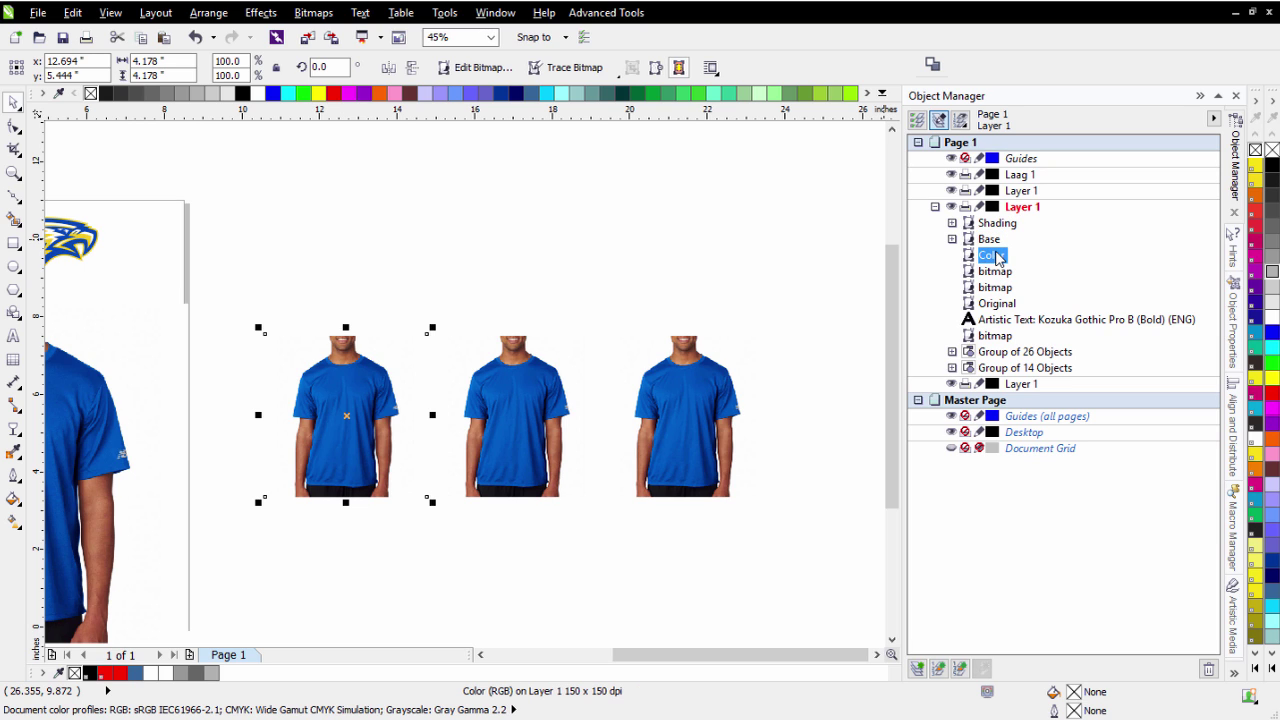
left_click(1000, 306)
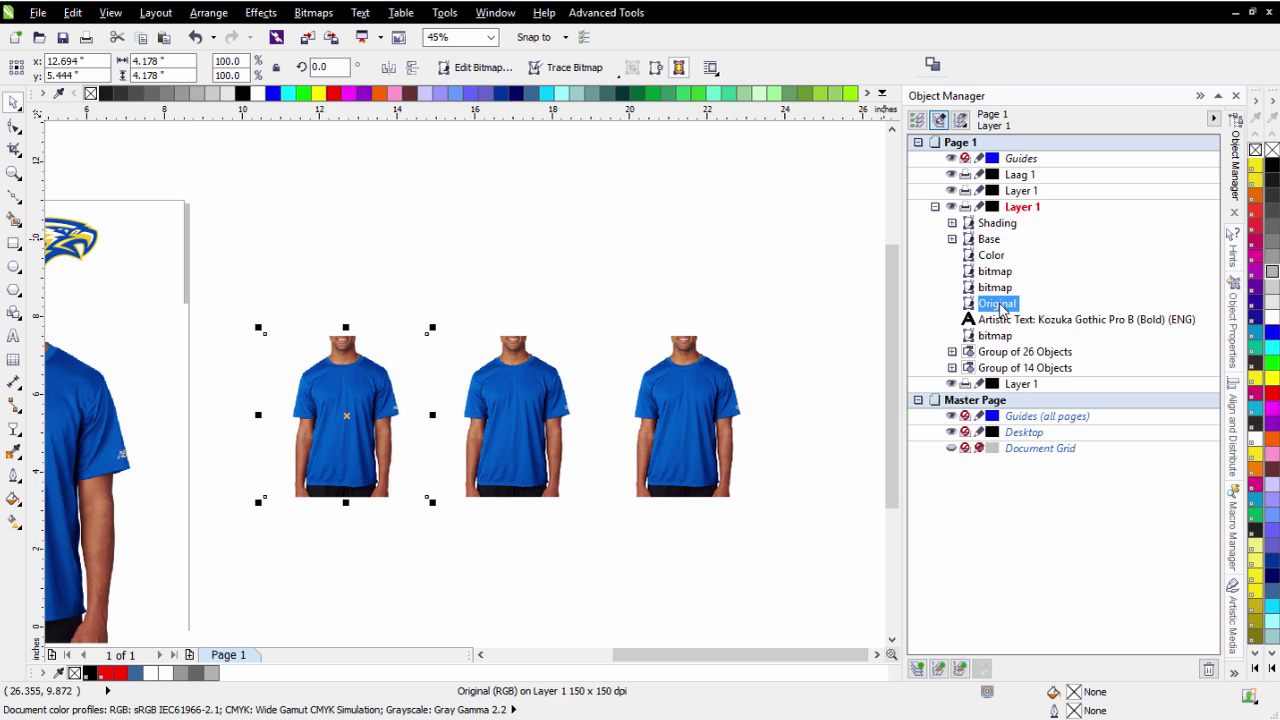
left_click_drag(1000, 306, 997, 273)
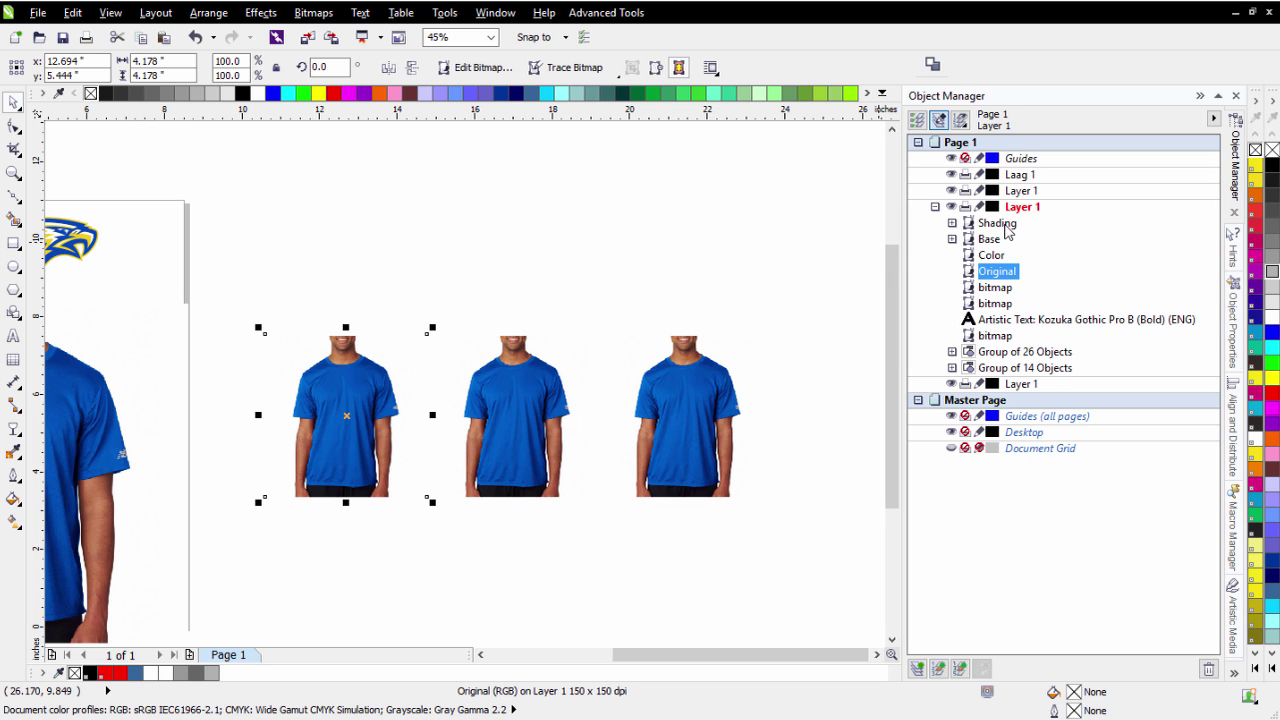
Drag the Shading, Base and Color layers apart to inspect them, then undo them back onto the shirt.
left_click(1006, 228)
left_click_drag(351, 416, 287, 253)
left_click_drag(334, 443, 425, 262)
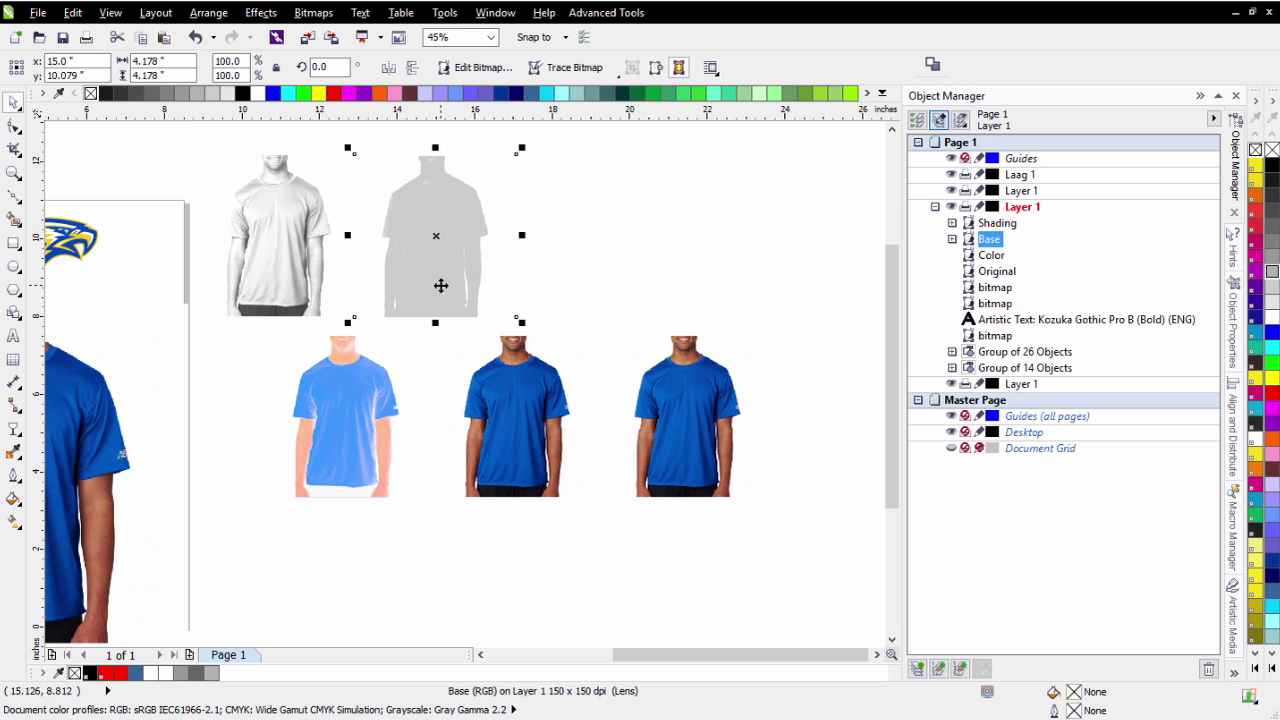
left_click_drag(350, 453, 584, 270)
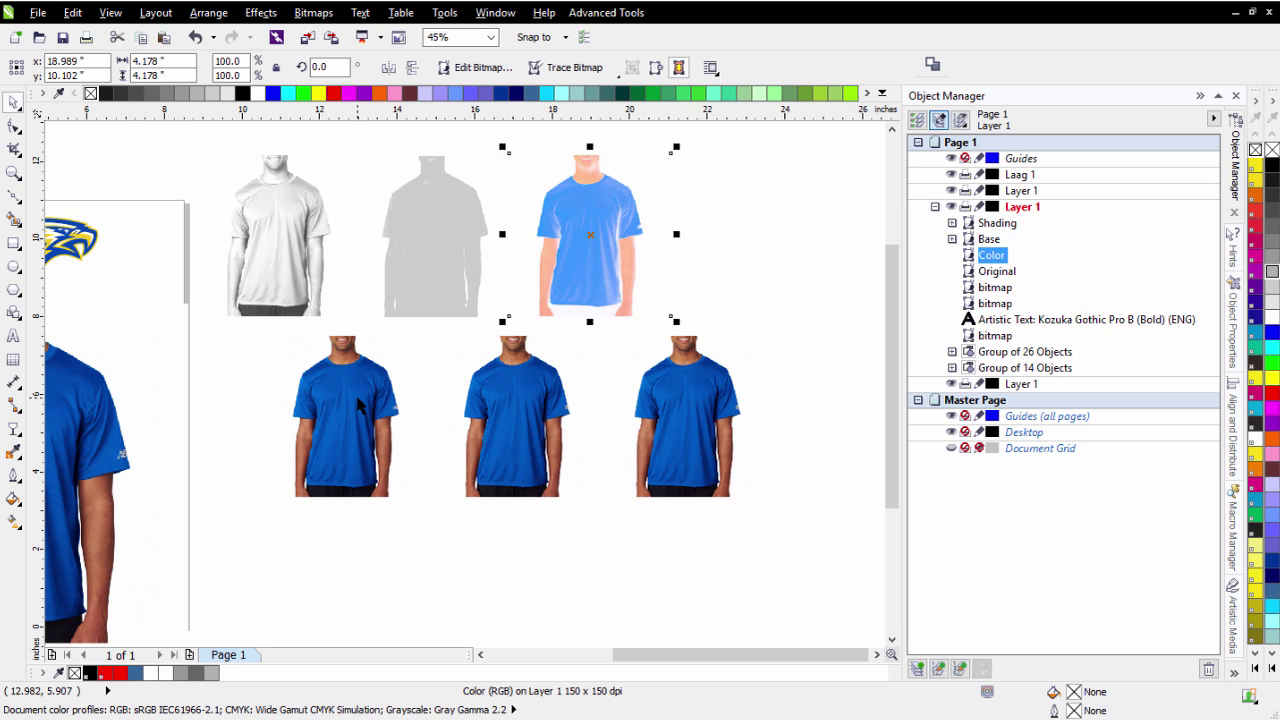
key("ctrl+z")
key("ctrl+z")
key("ctrl+z")
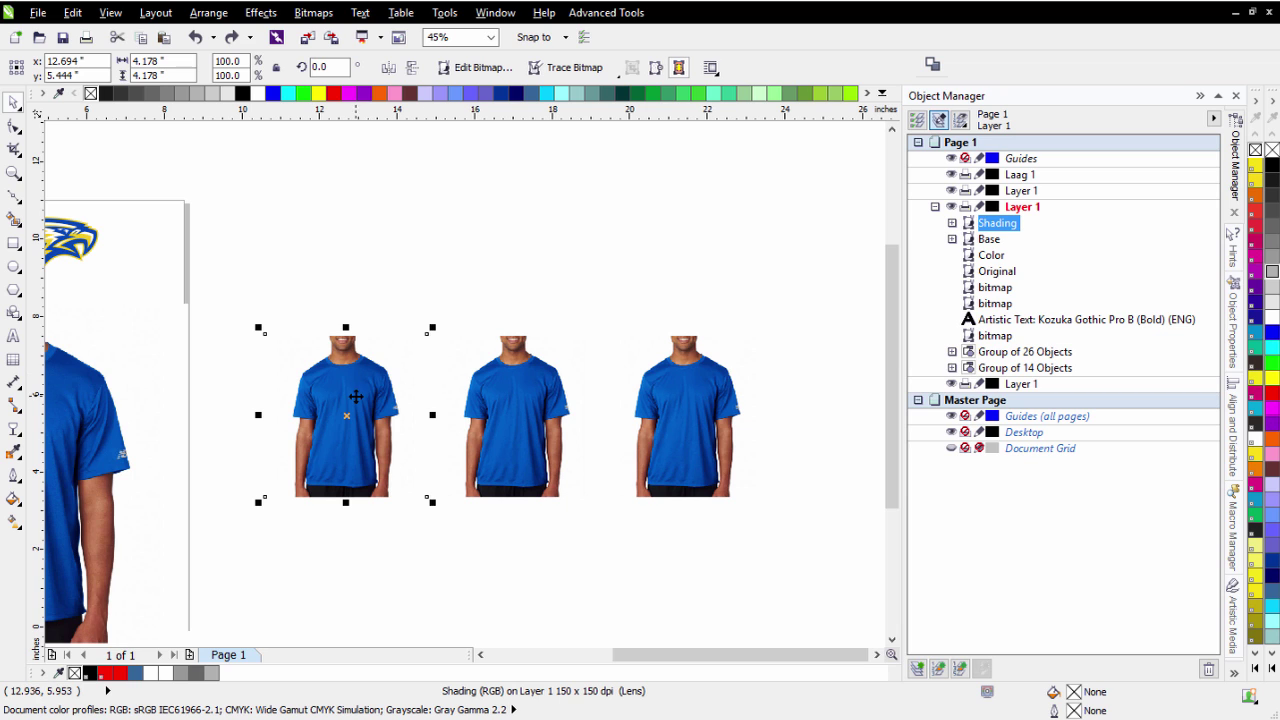
mouse_move(356, 356)
left_mouse_down()
mouse_move(326, 252)
mouse_move(297, 241)
left_mouse_up()
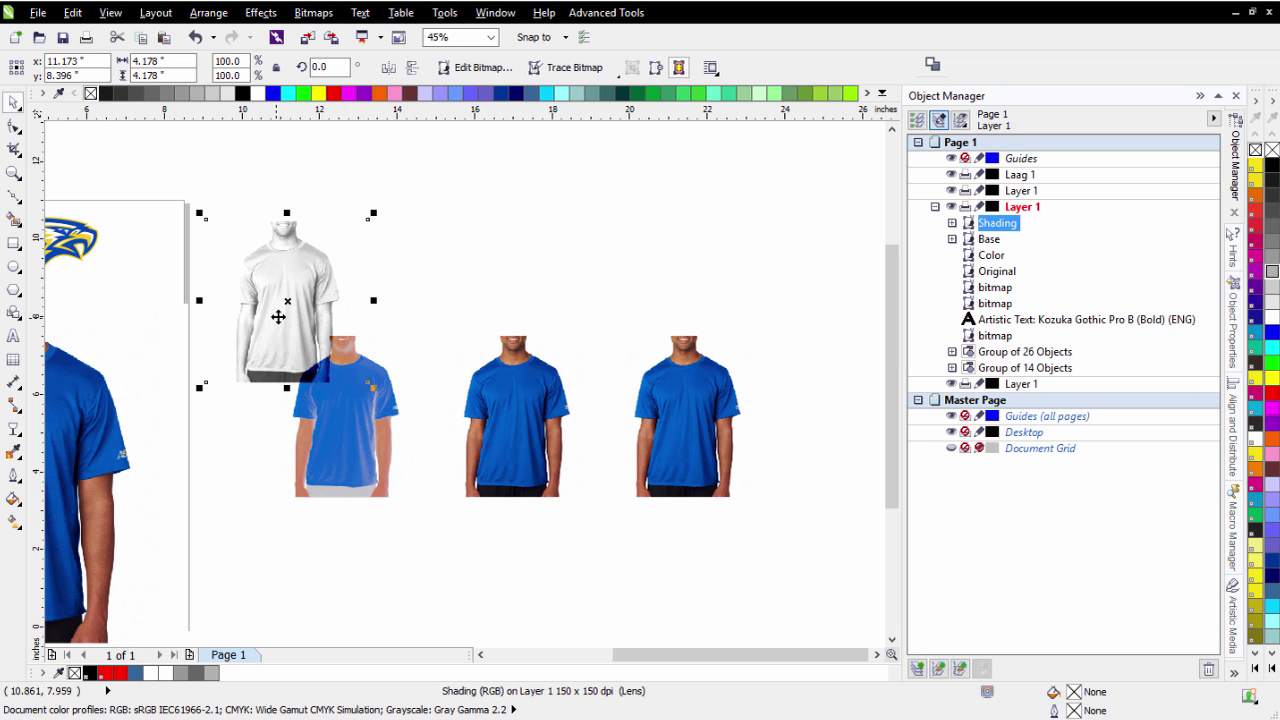
scroll(278, 312, "up", 4)
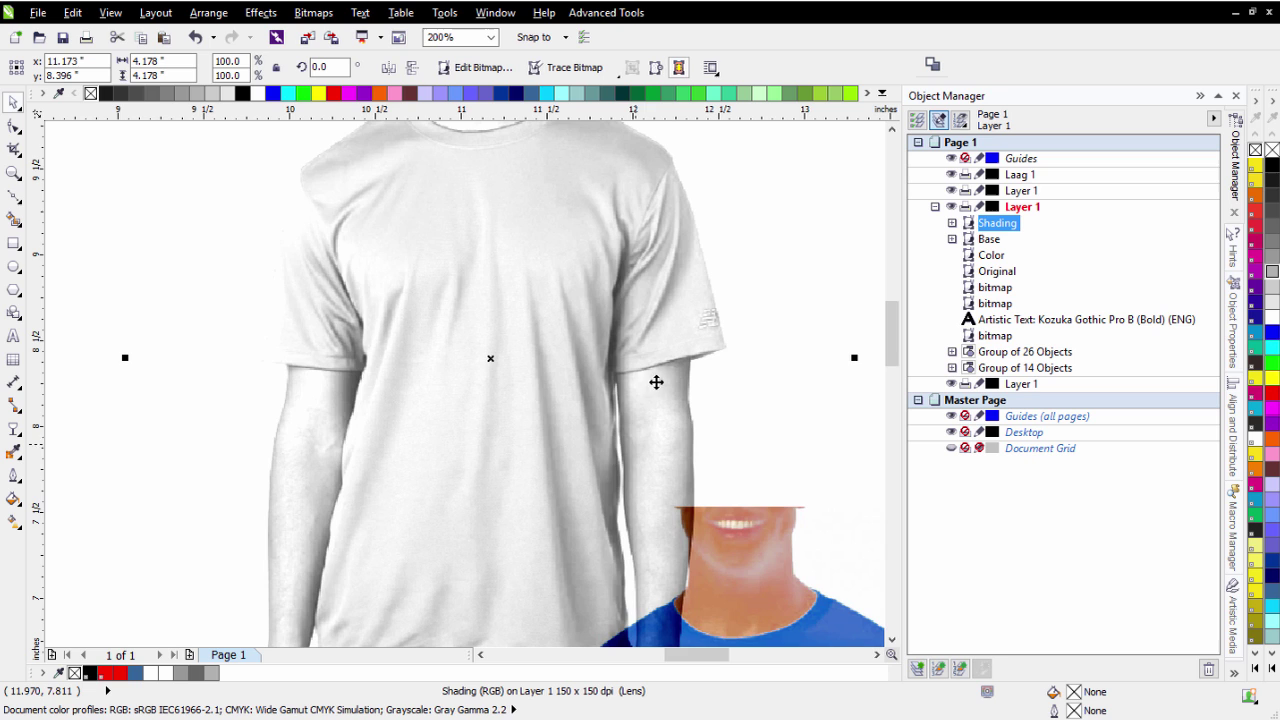
scroll(490, 494, "down", 3)
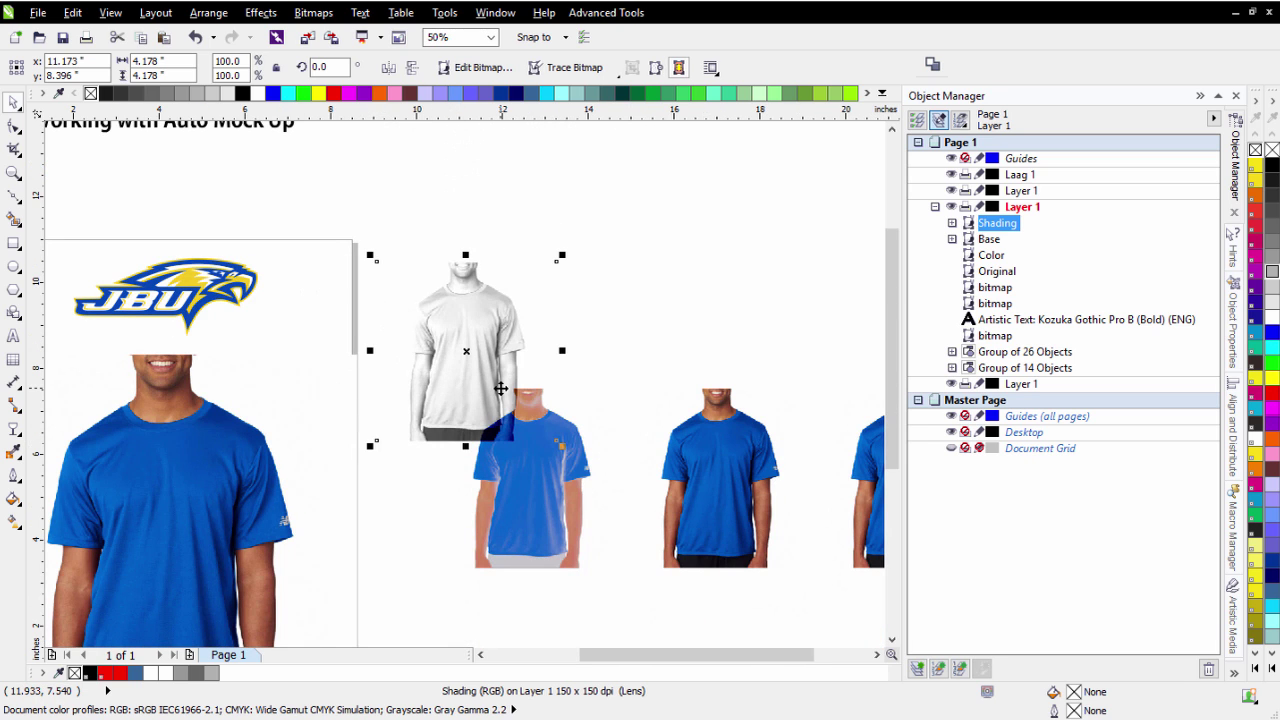
key("ctrl+z")
Apply a 30% Color Mock Up to the second small shirt copy.
left_click(733, 471)
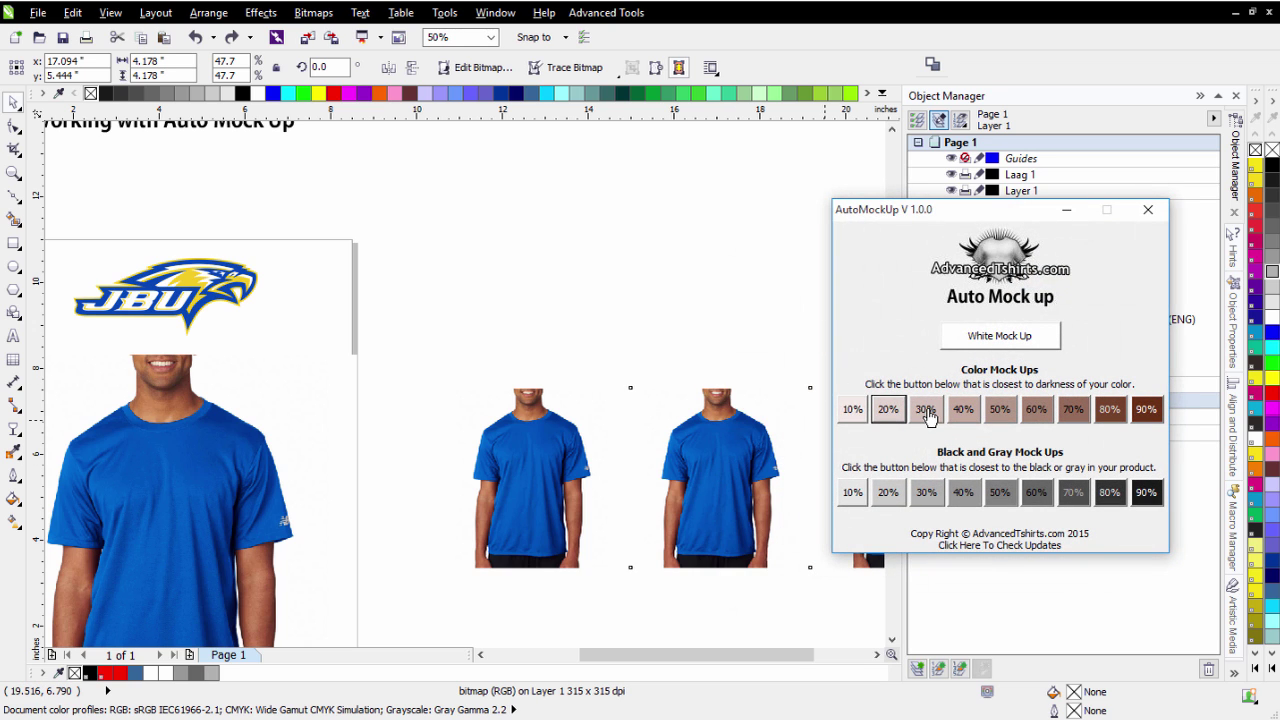
left_click(927, 412)
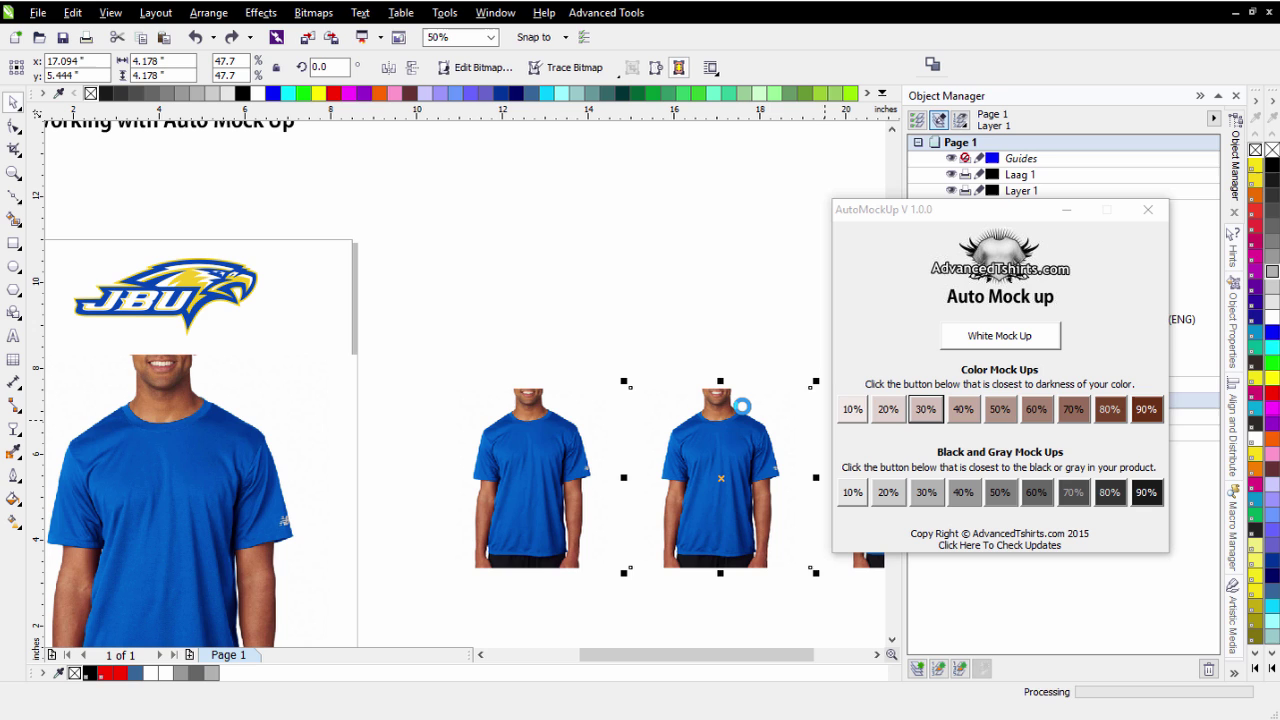
left_click(745, 404)
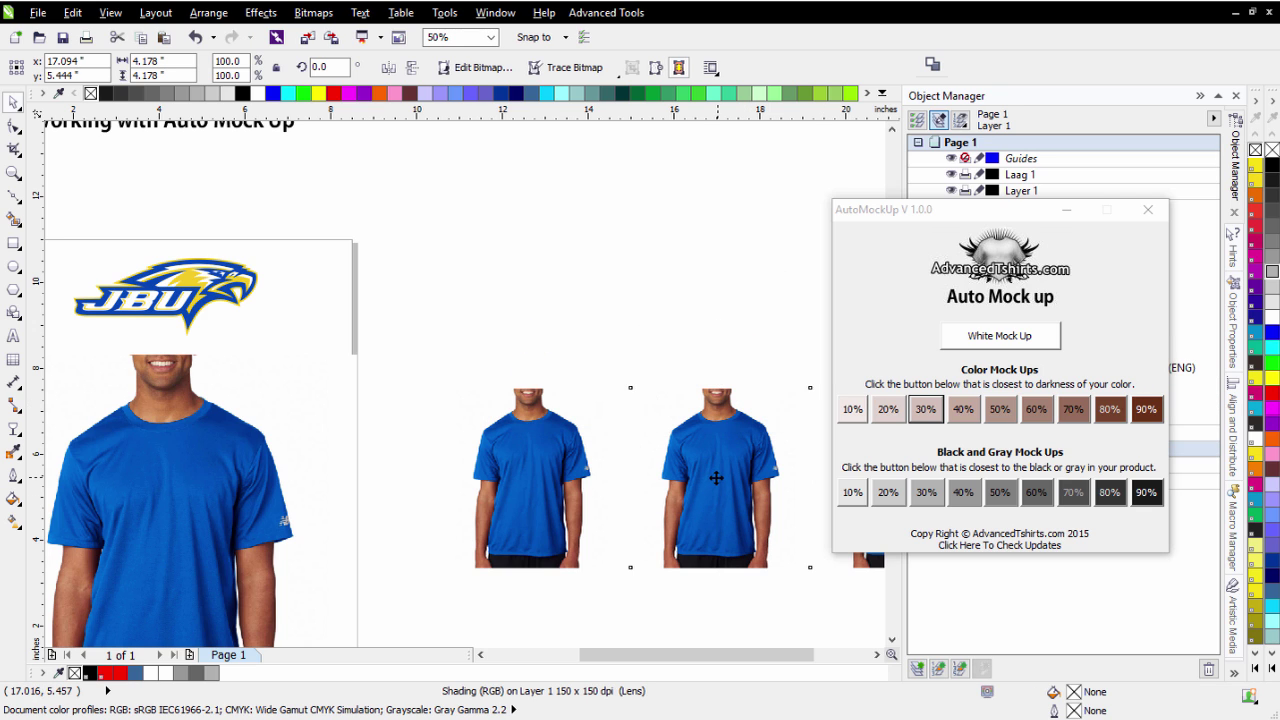
Lift the Shading layers off two small shirt mock-ups so they sit separately above them.
left_click_drag(712, 468, 664, 295)
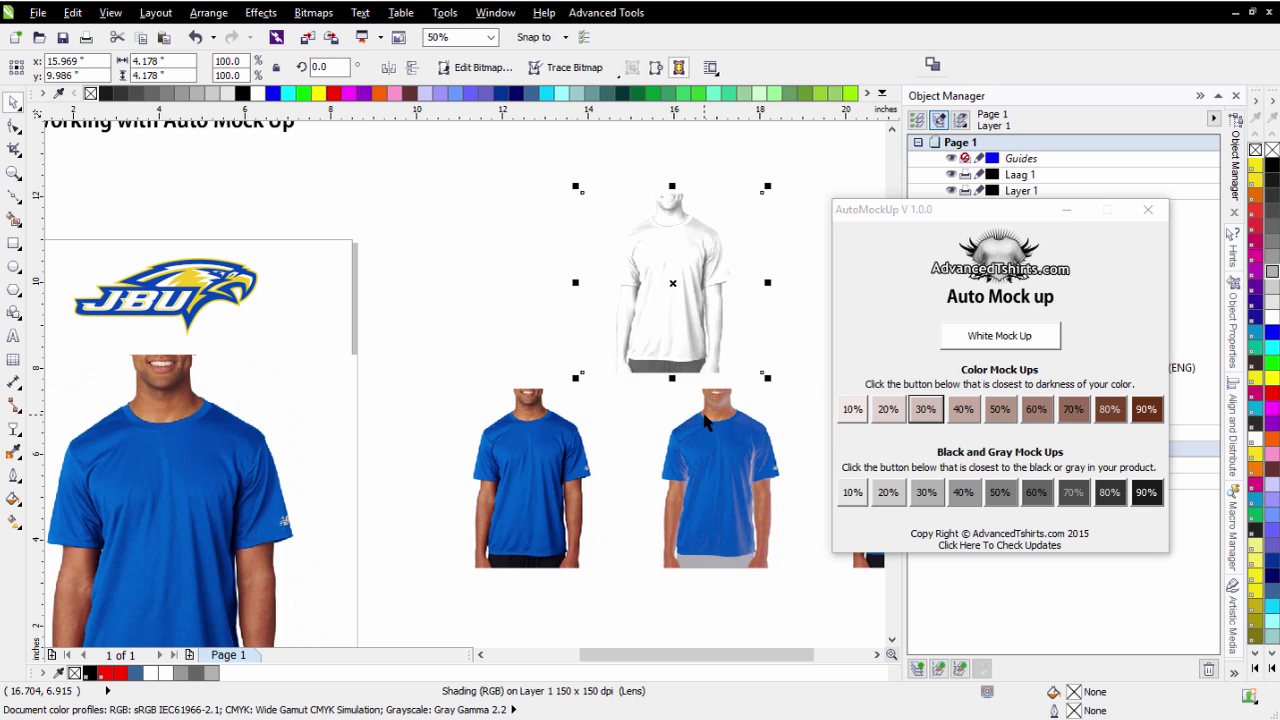
scroll(466, 389, "up", 4)
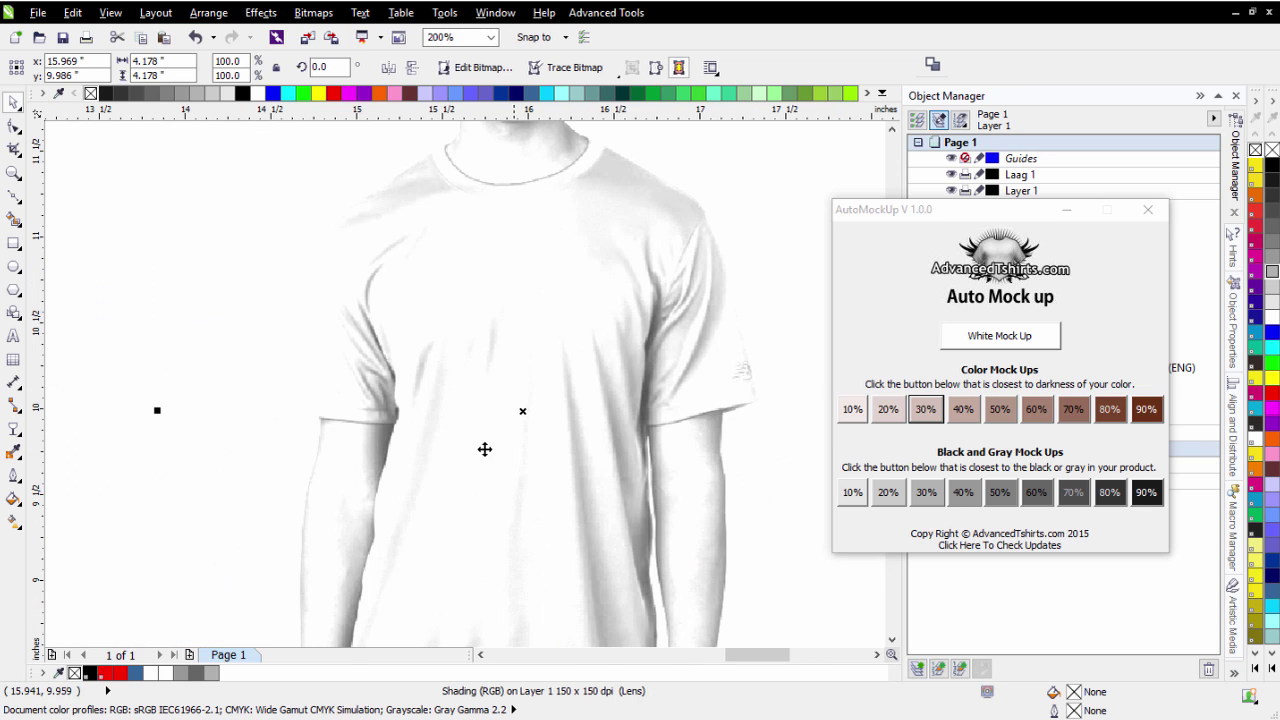
scroll(484, 449, "down", 2)
scroll(461, 383, "down", 2)
left_click_drag(344, 557, 333, 356)
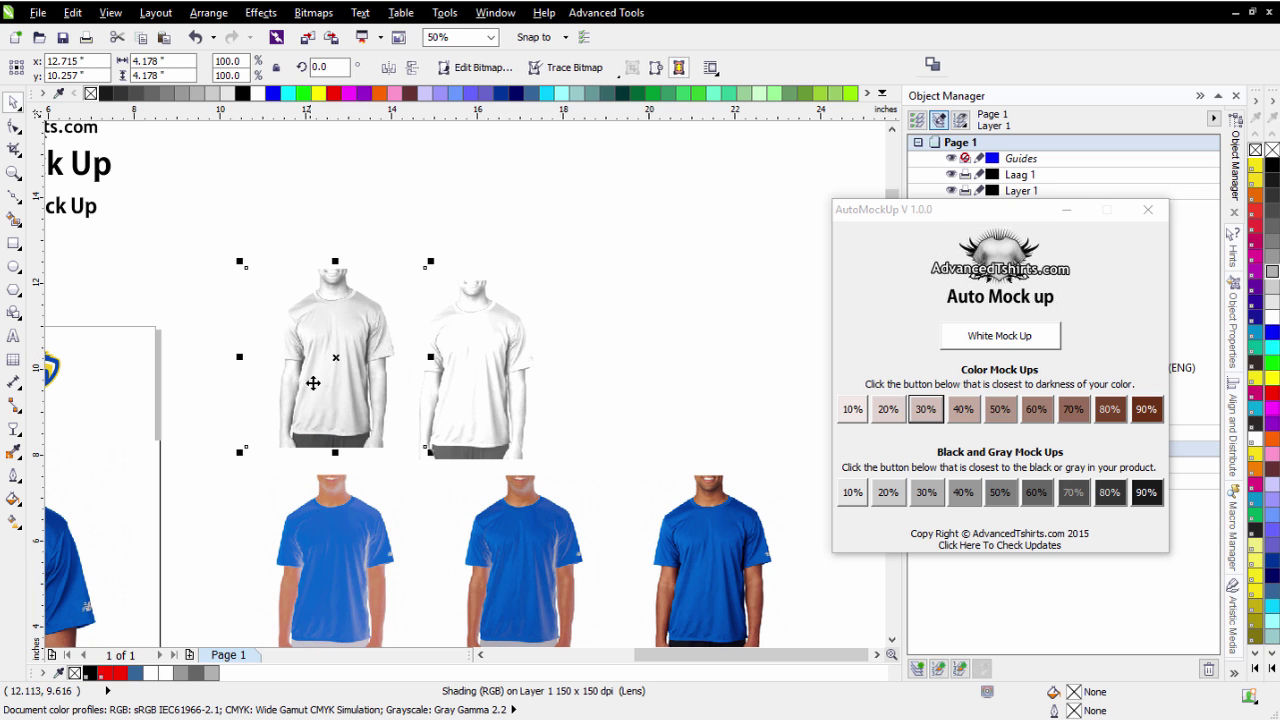
scroll(360, 366, "up", 2)
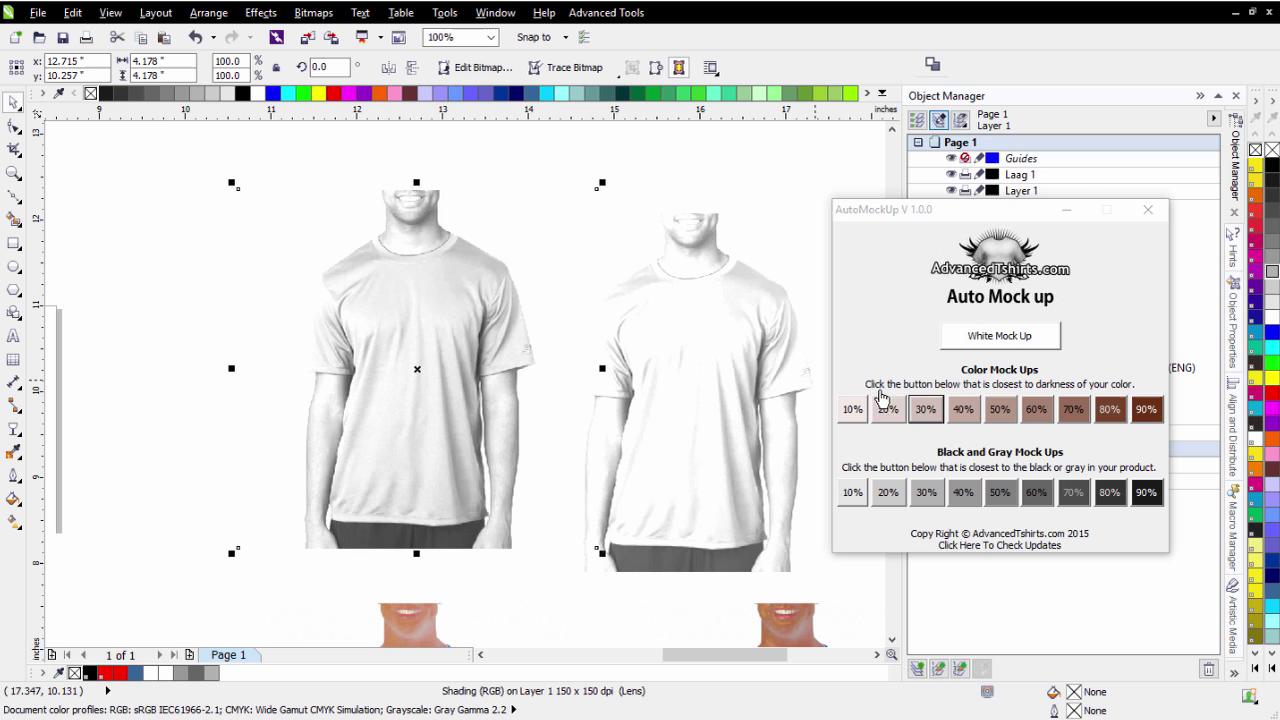
left_click(927, 412)
Hide the AutoMockUp window and delete all the small test shirt mock-ups.
left_click(1071, 212)
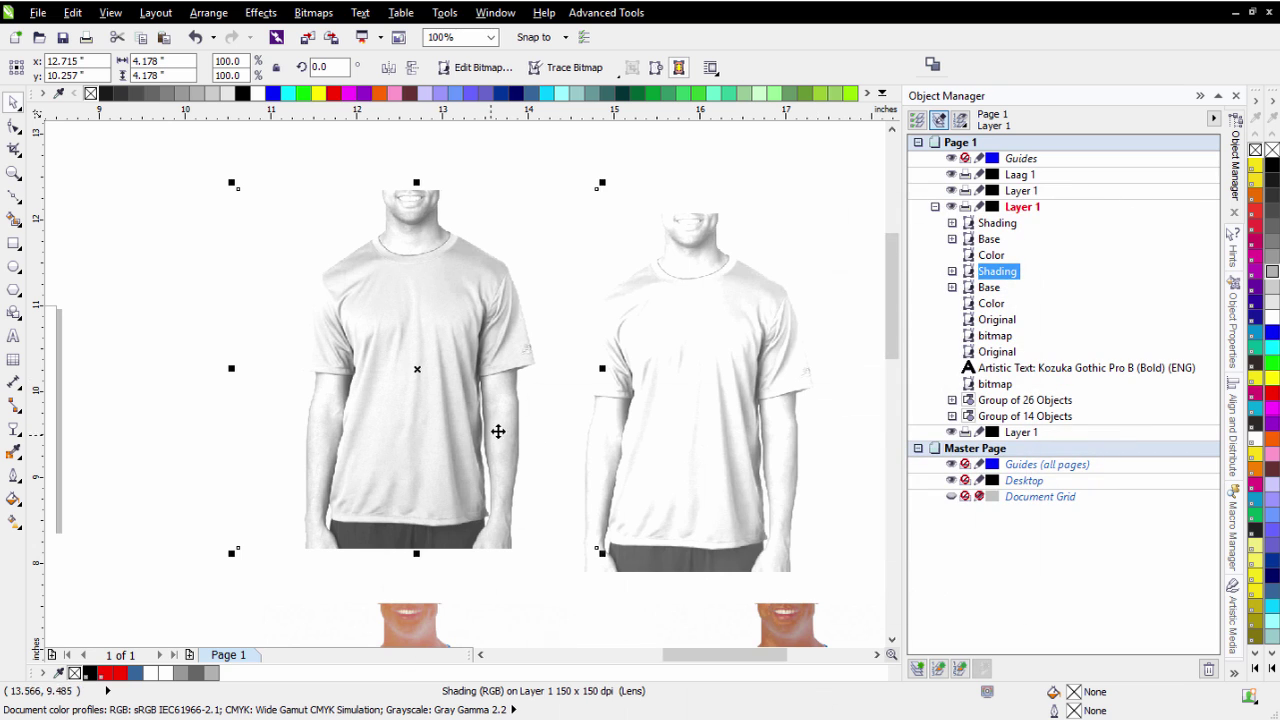
scroll(490, 420, "down", 4)
left_click_drag(380, 284, 581, 551)
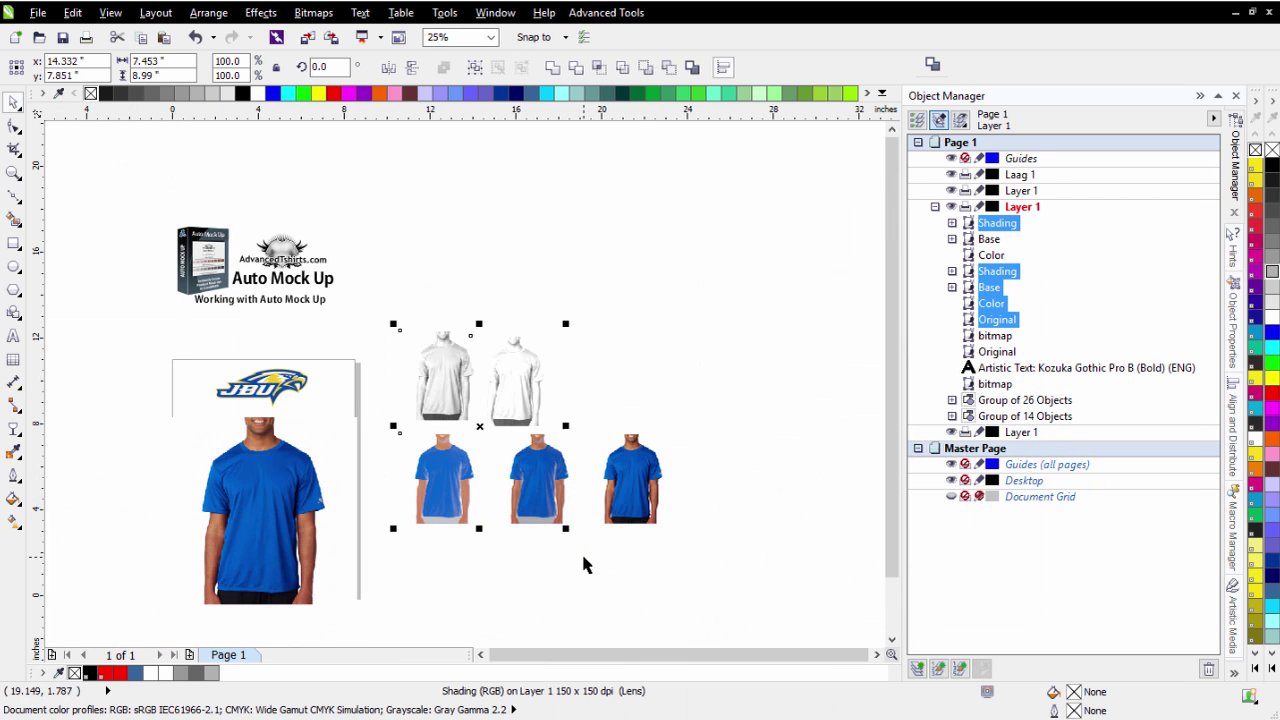
key("Delete")
left_click(628, 485)
key("Delete")
left_click_drag(703, 337, 445, 608)
key("Delete")
Apply a 20% Color Mock Up to the large blue shirt photo and close the plugin.
left_click(257, 495)
scroll(257, 495, "up", 4)
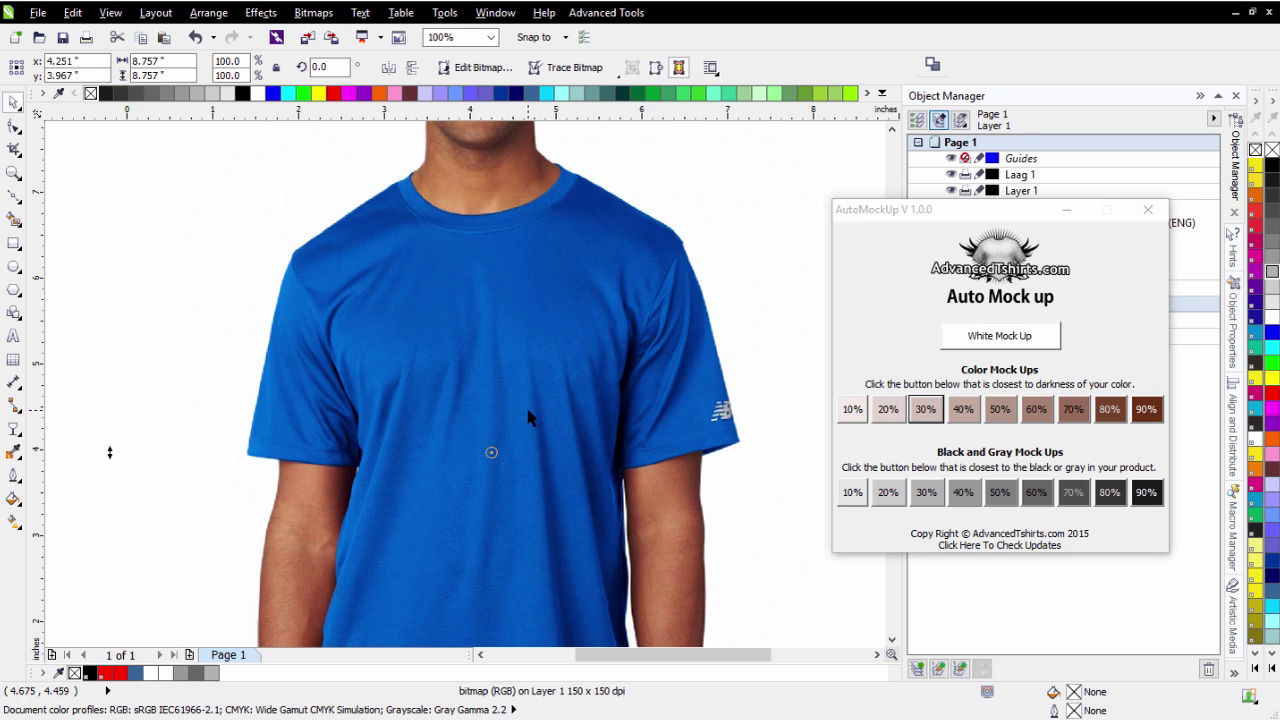
left_click(889, 418)
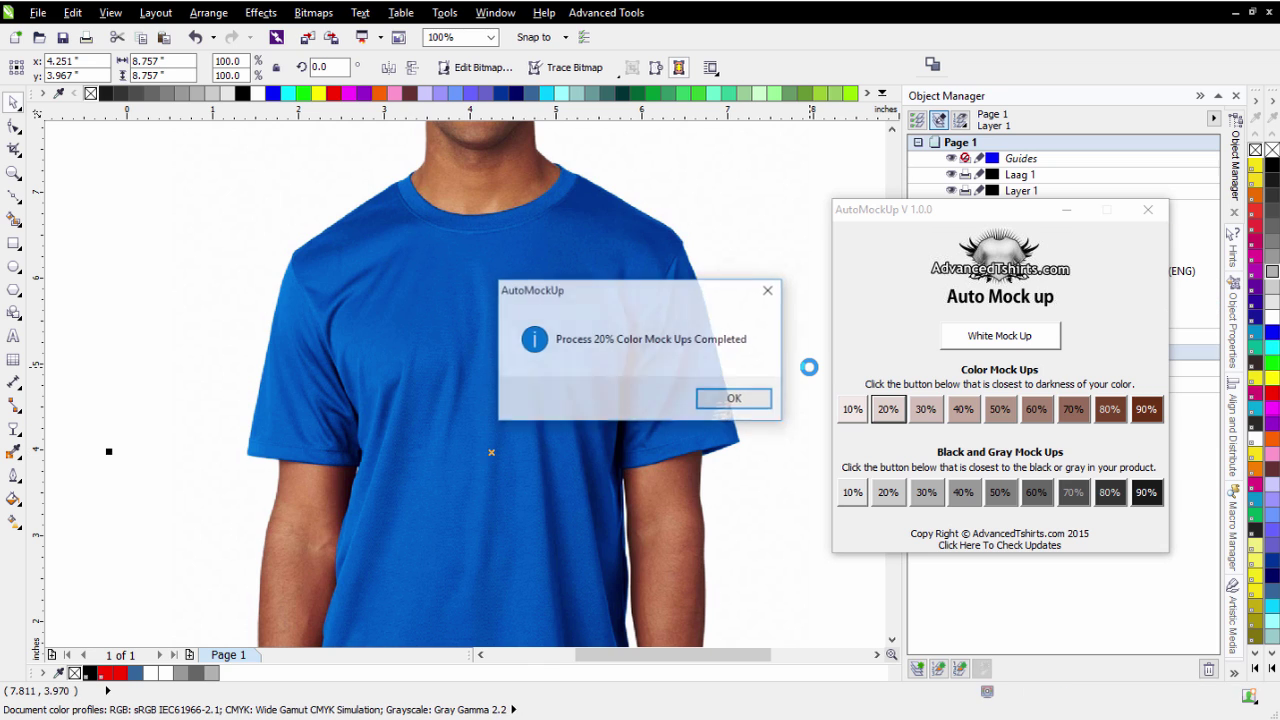
left_click(744, 401)
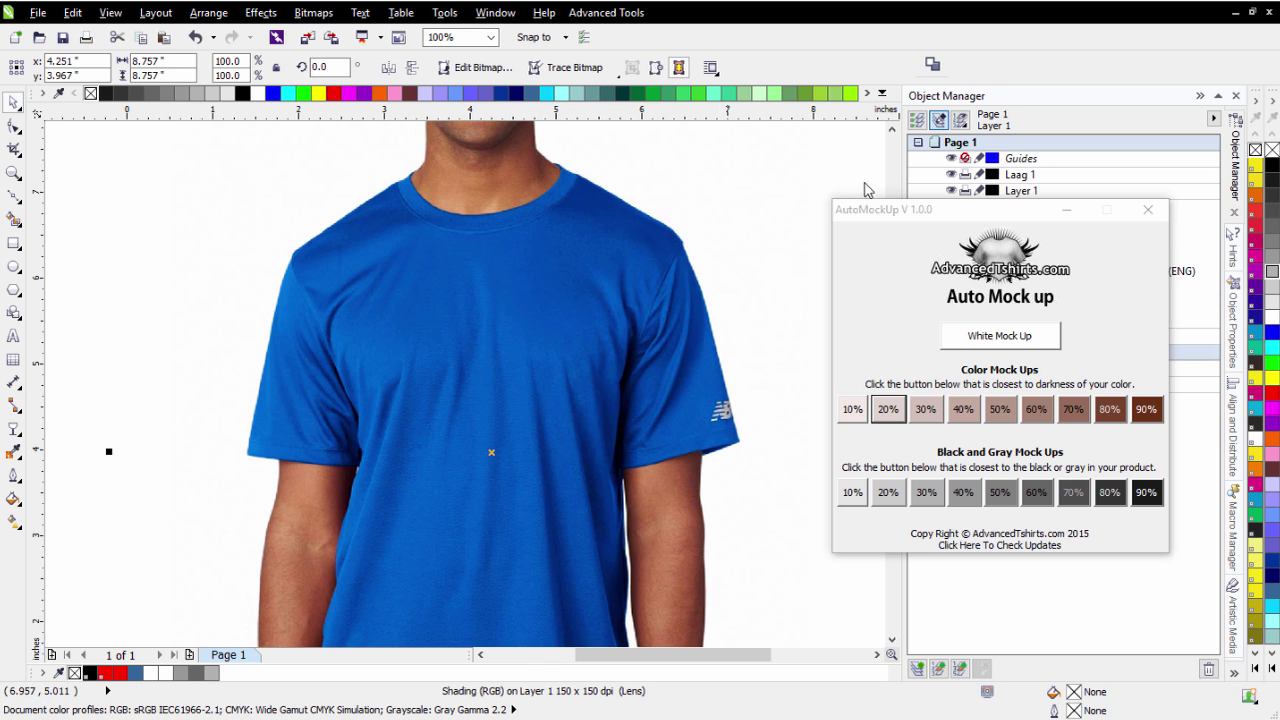
left_click(1149, 209)
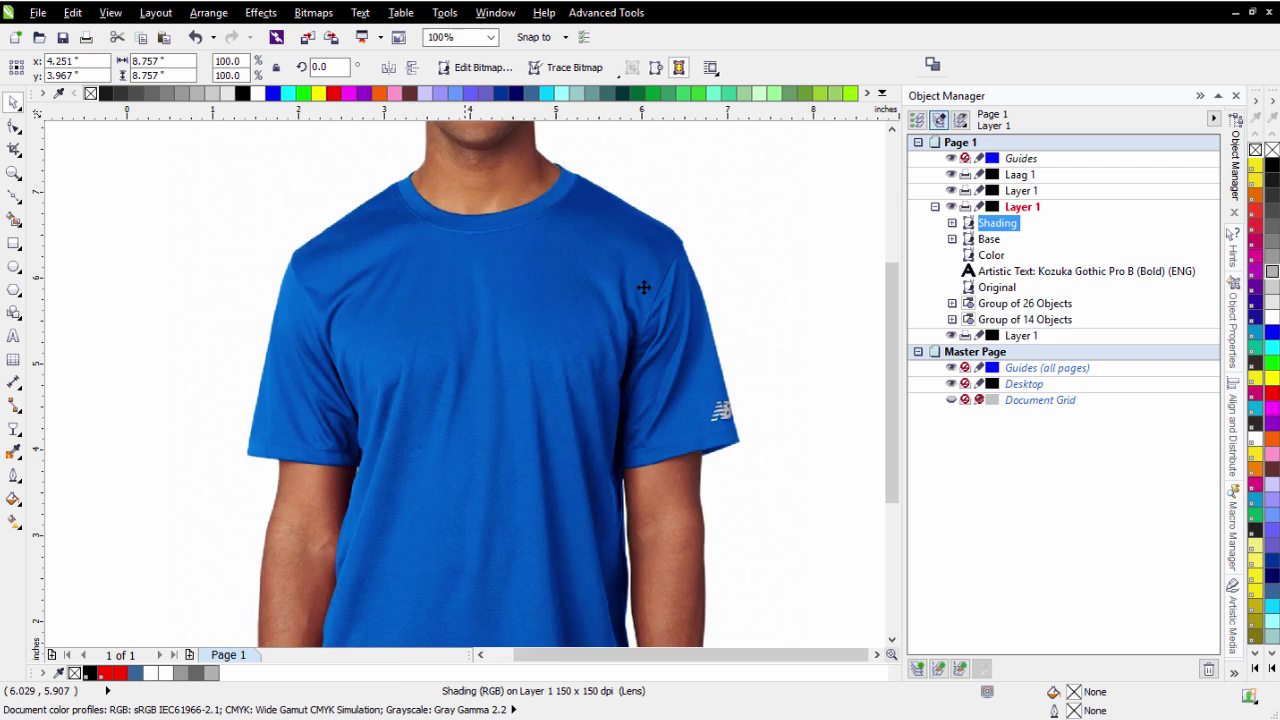
Drop a copy of the JBU logo onto the shirt and scale it to 64.4%.
scroll(643, 286, "down", 2)
left_click(395, 262)
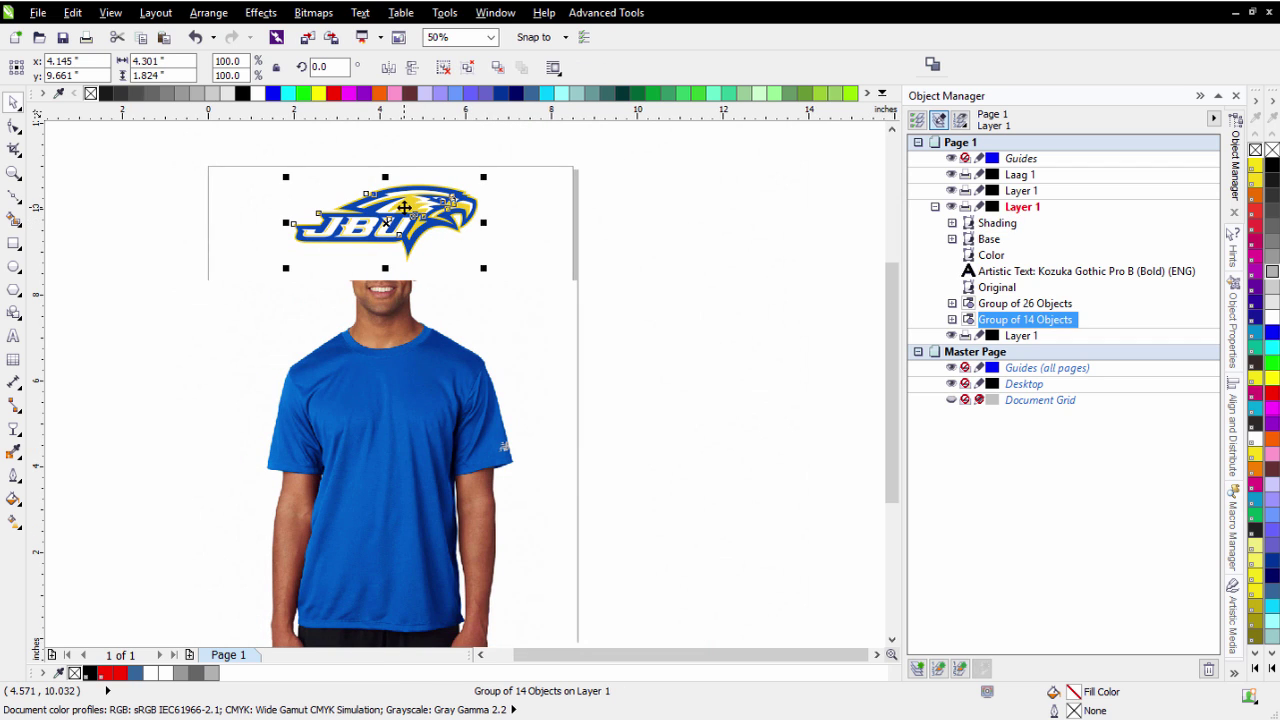
left_click_drag(398, 206, 400, 402)
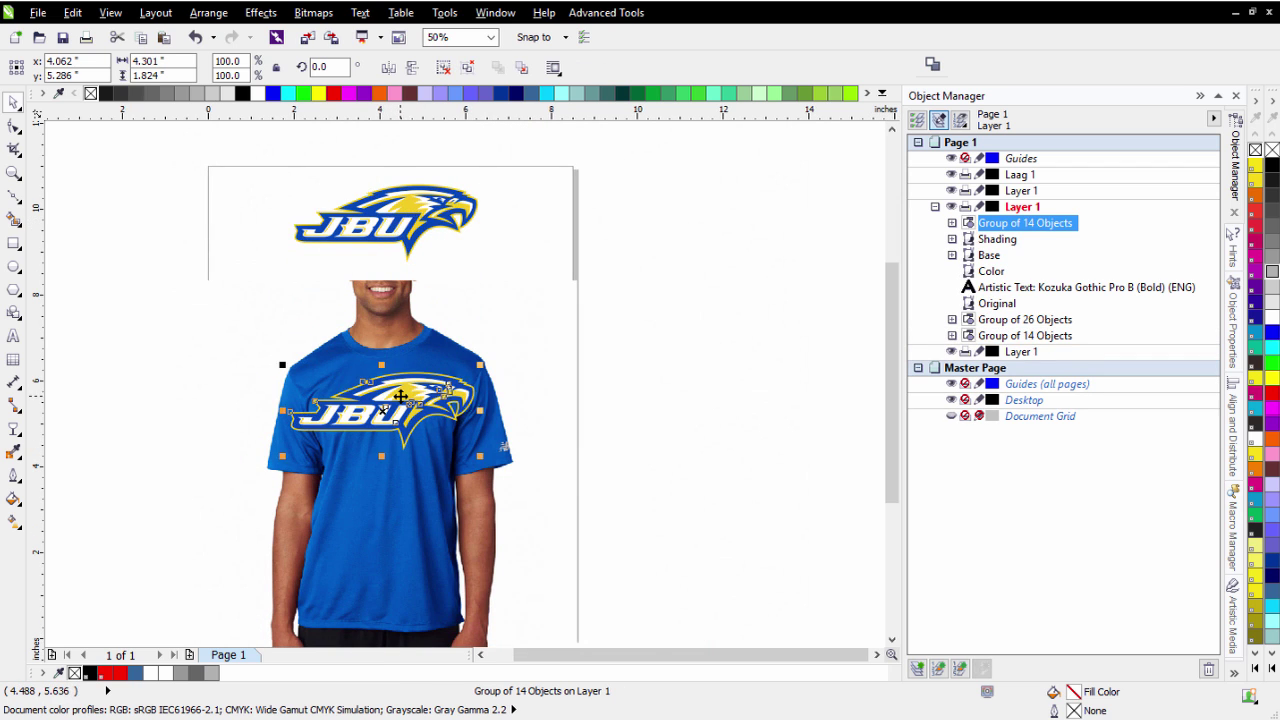
scroll(334, 405, "up", 2)
left_click_drag(588, 352, 465, 400)
Move the JBU logo to the chest center and use Order > Behind to place it under the Shading object.
left_click_drag(360, 435, 447, 425)
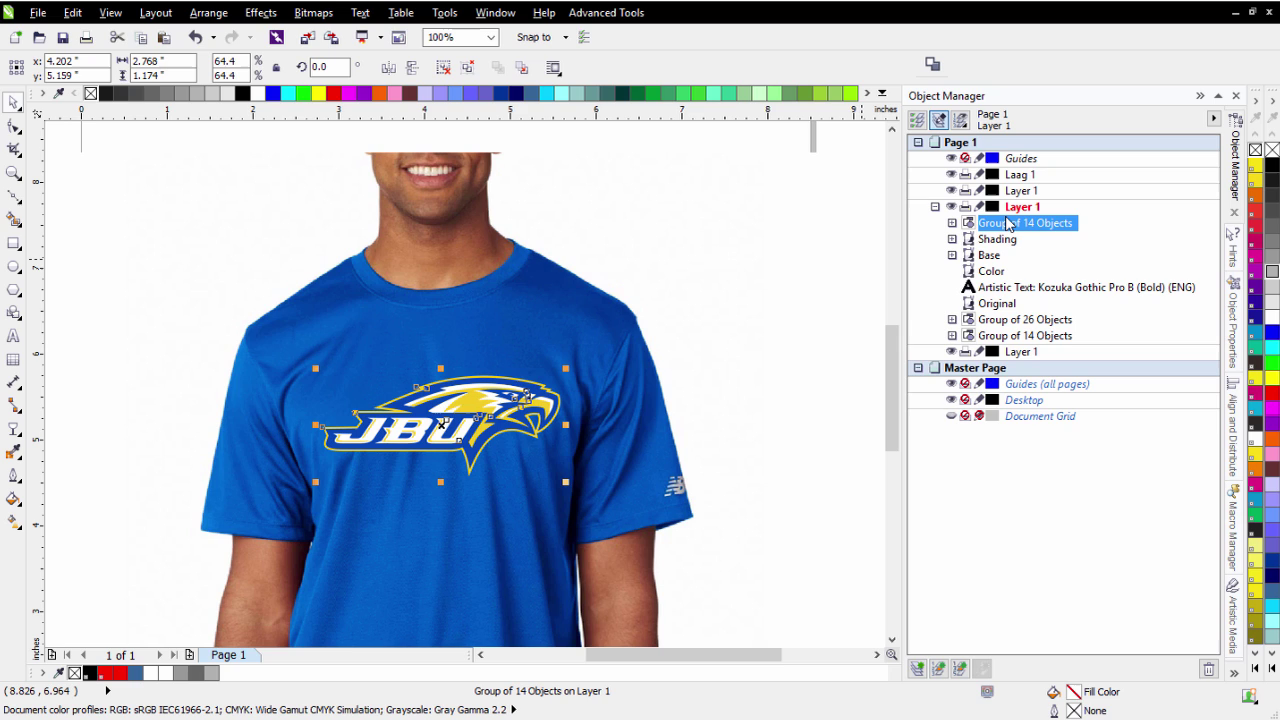
left_click_drag(1008, 242, 1007, 254)
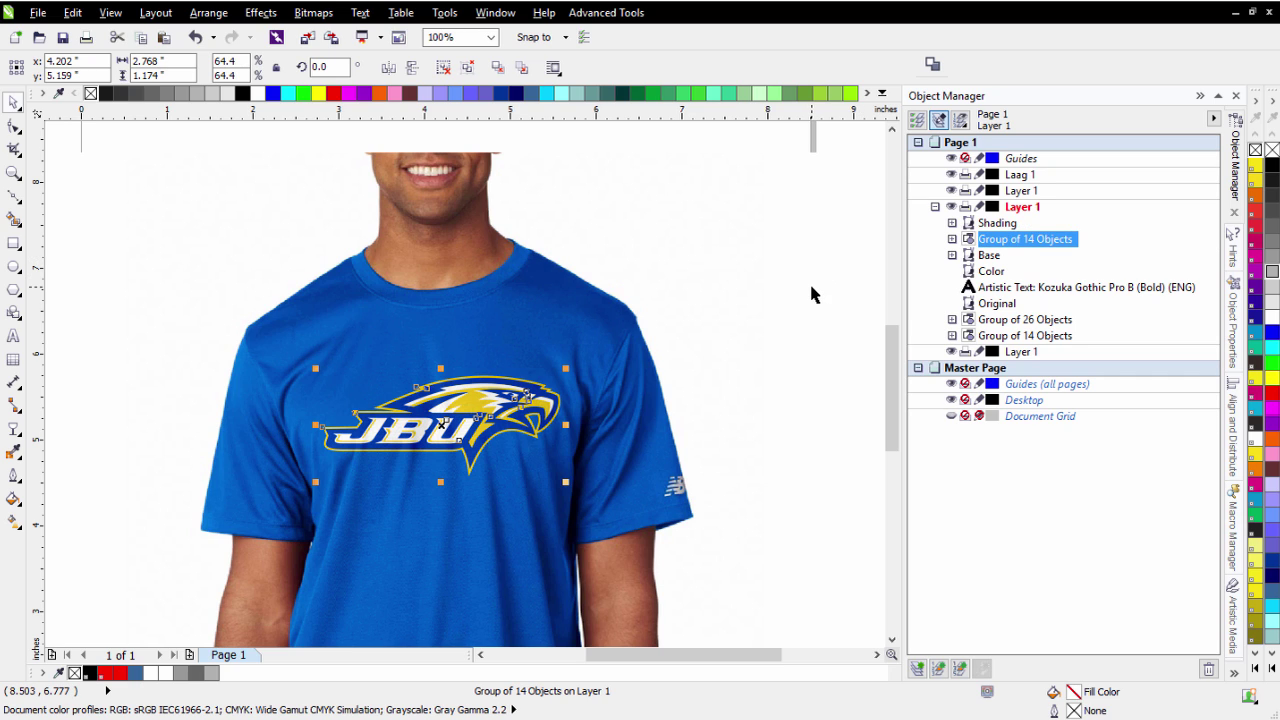
key("ctrl+z")
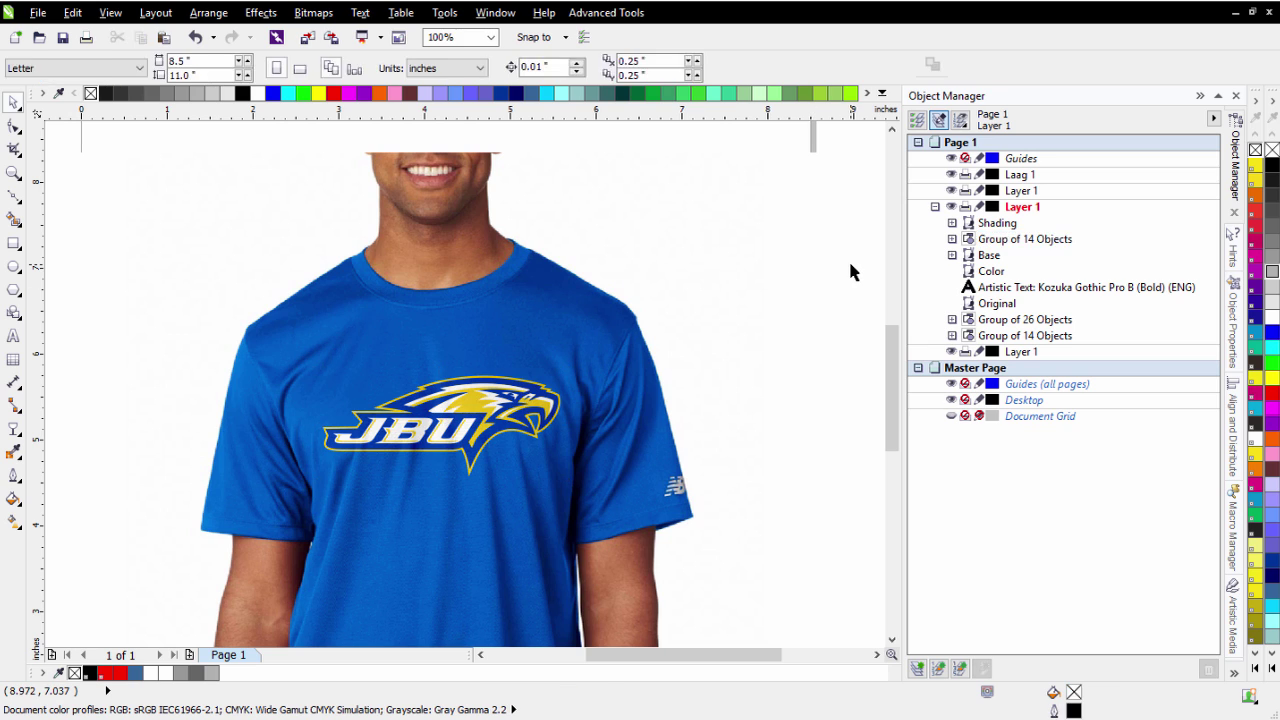
right_click(455, 417)
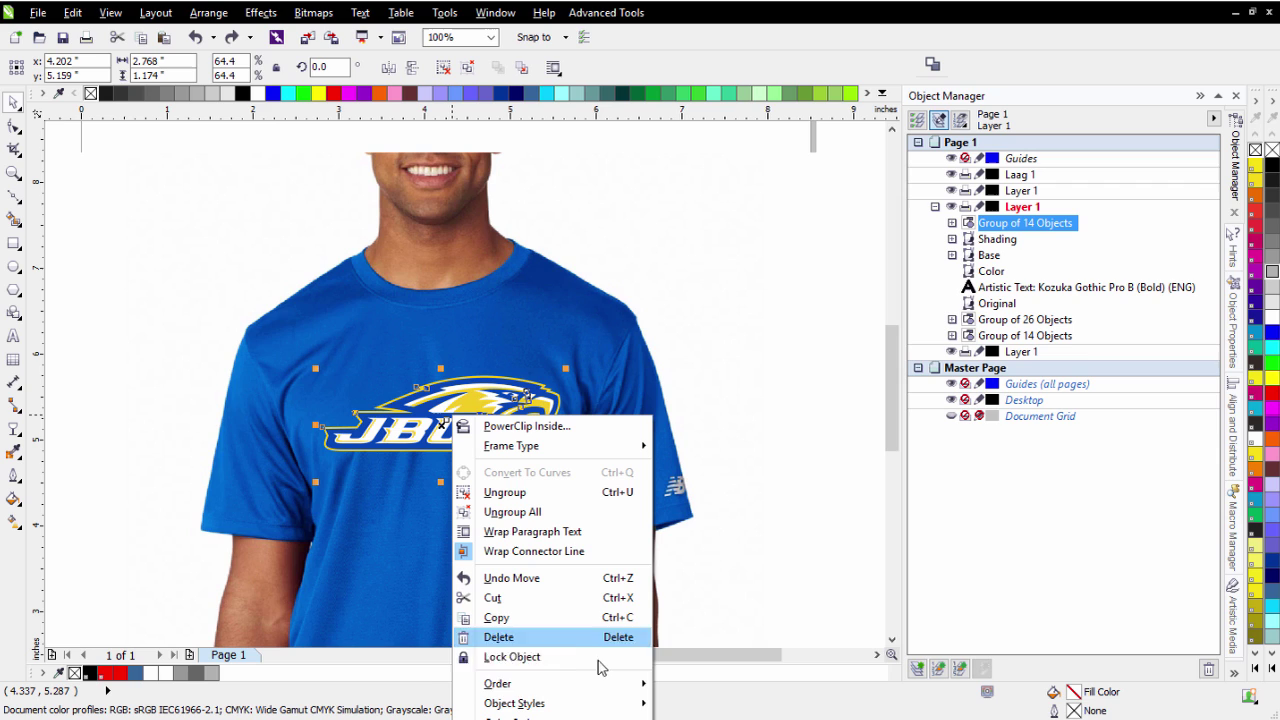
mouse_move(612, 684)
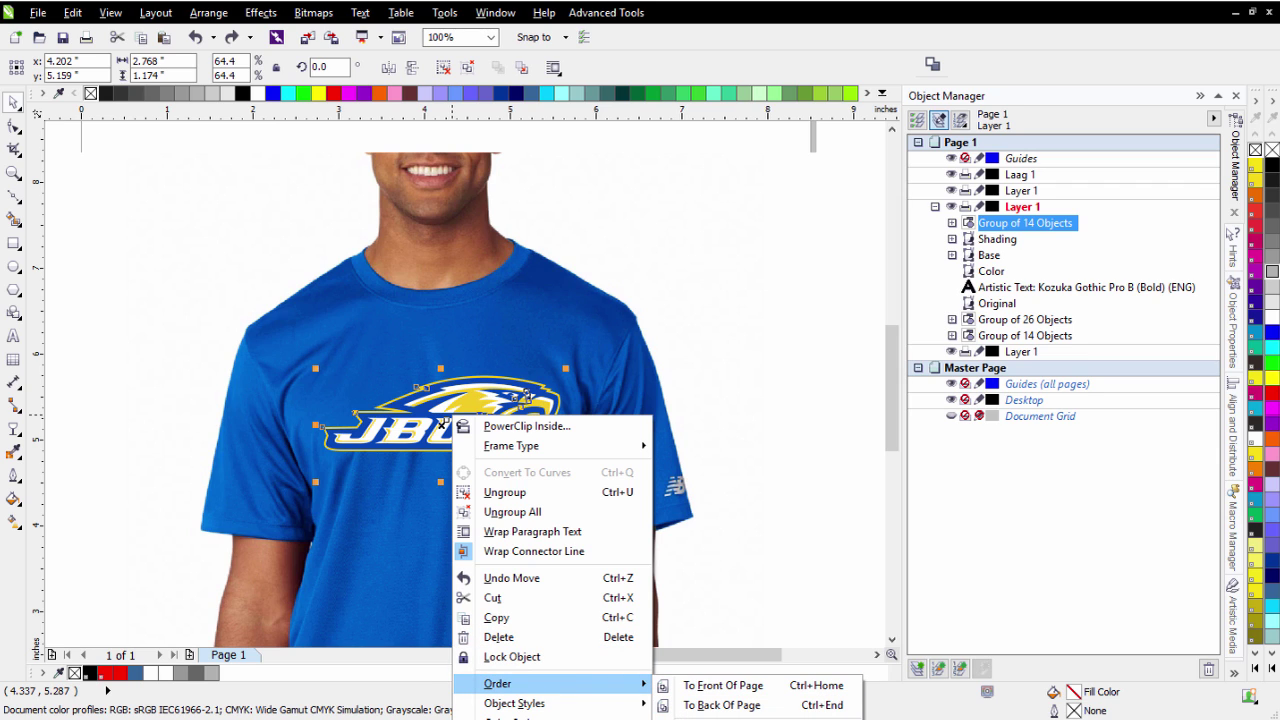
key("Escape")
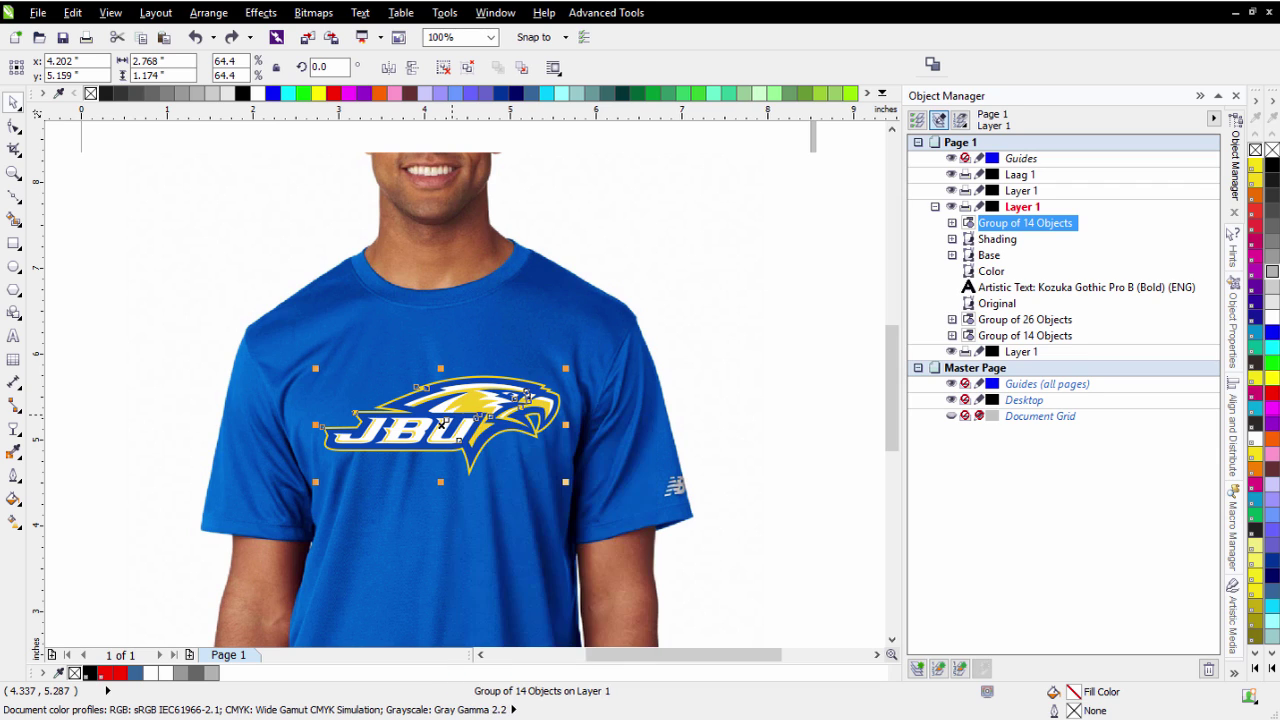
left_click(497, 335)
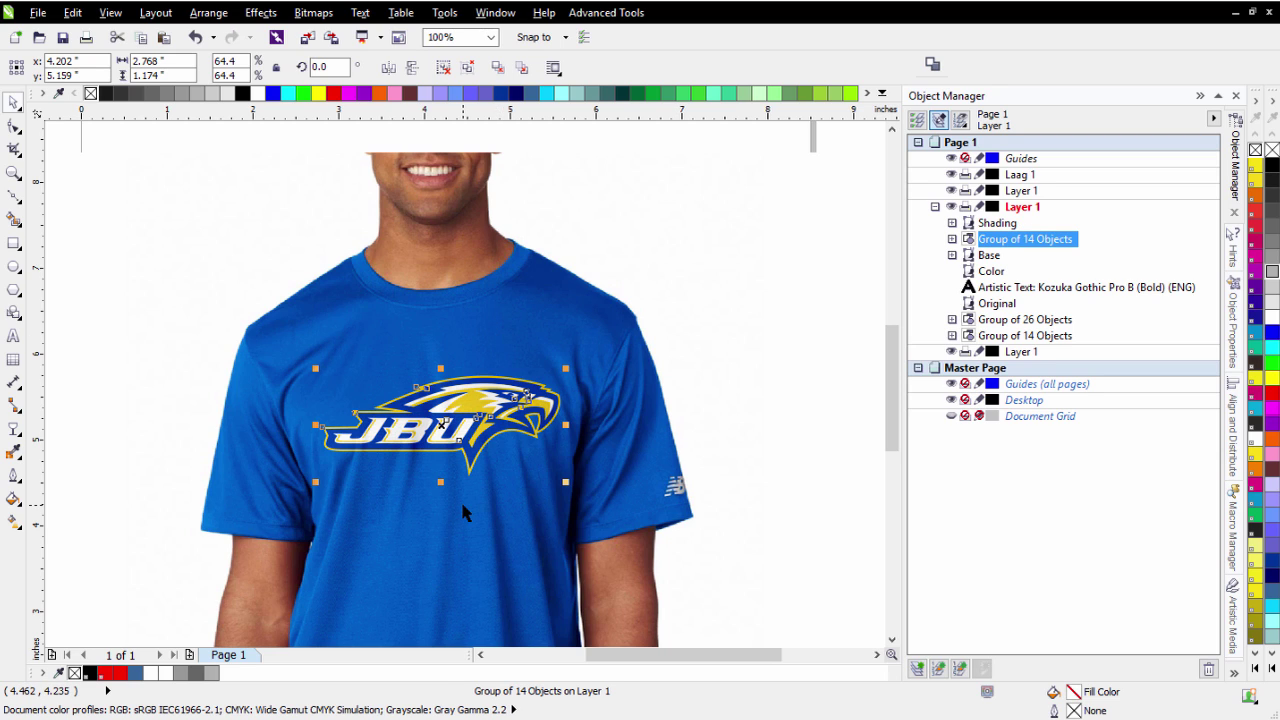
left_click(463, 513)
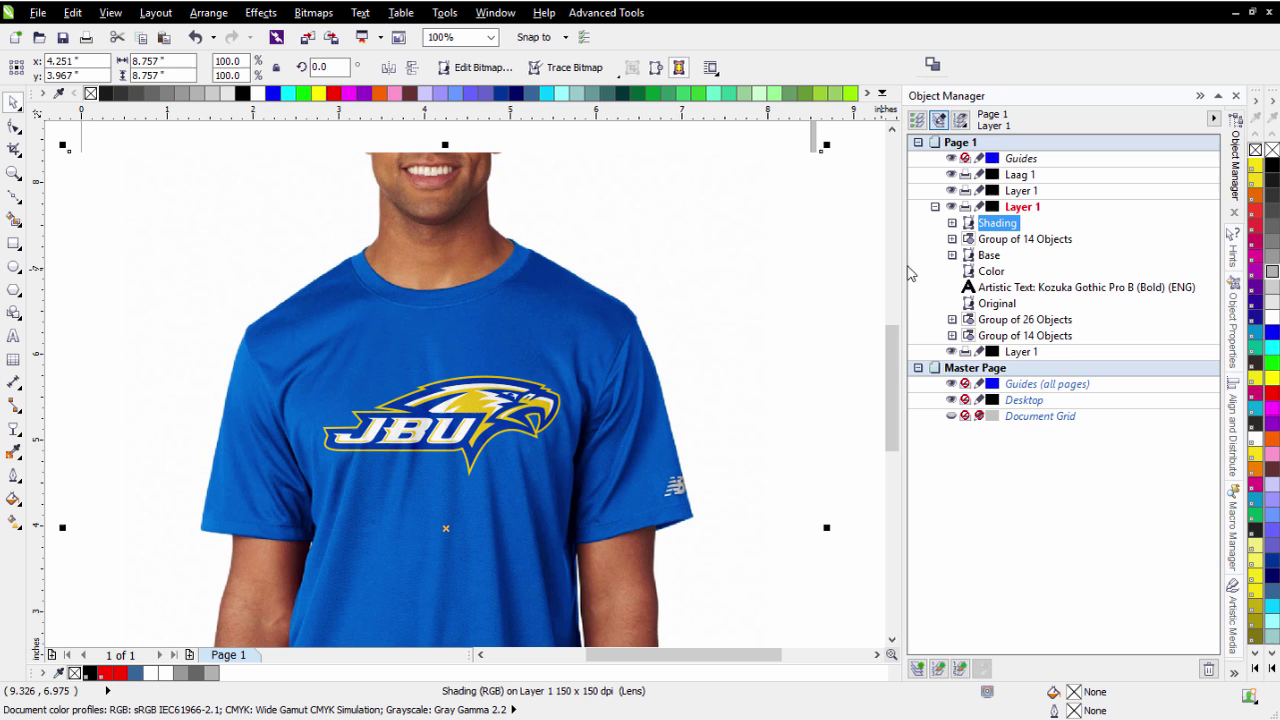
left_click(977, 274)
left_click(987, 257)
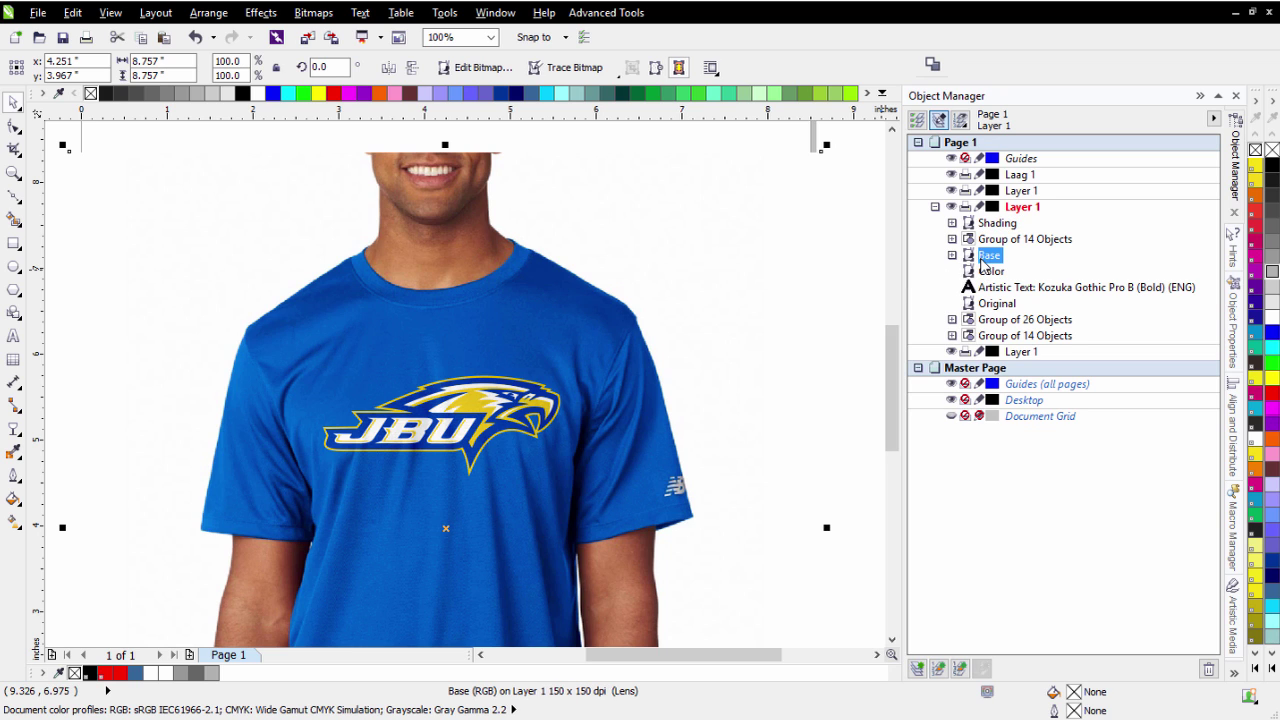
left_click(982, 224)
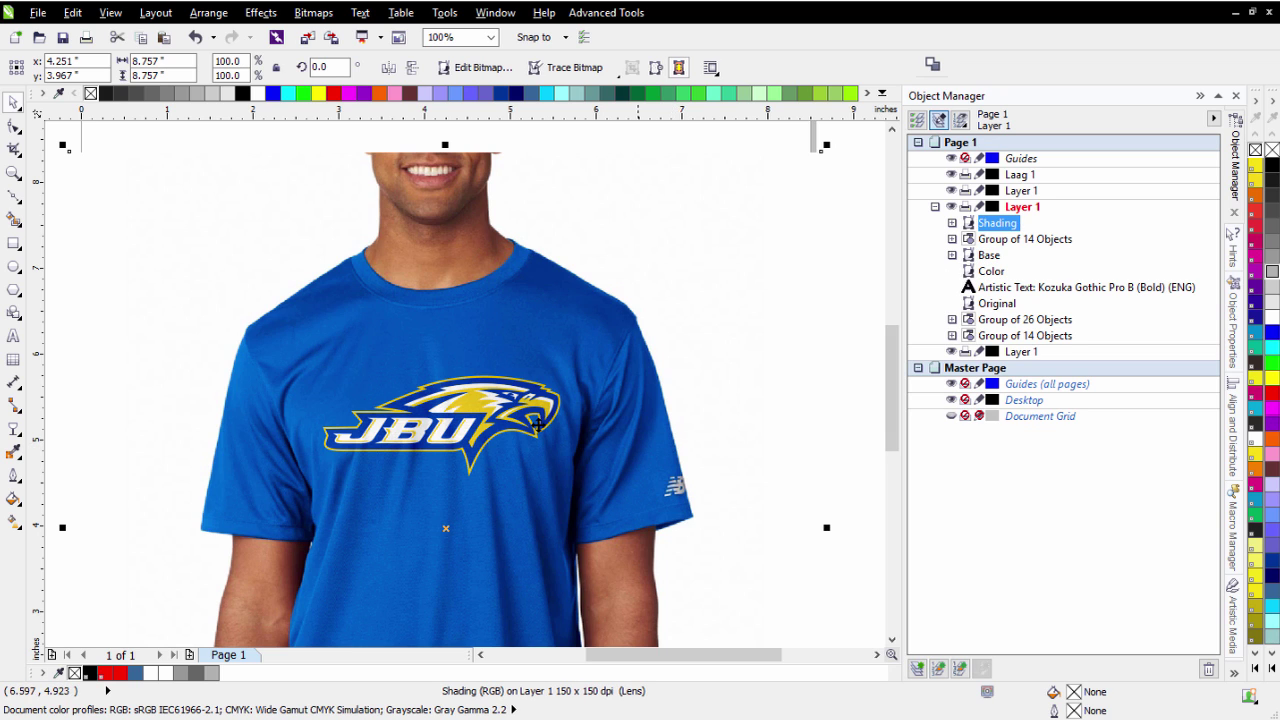
scroll(470, 421, "up", 1)
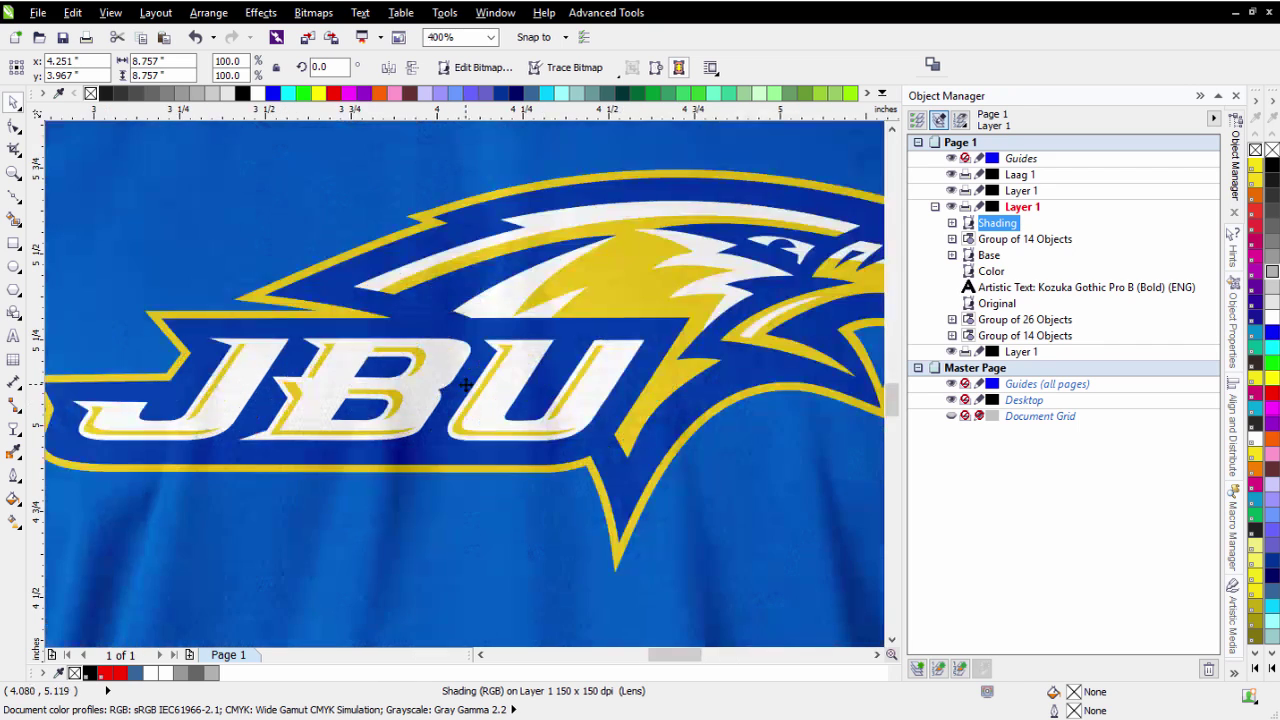
scroll(388, 405, "up", 1)
scroll(486, 396, "down", 1)
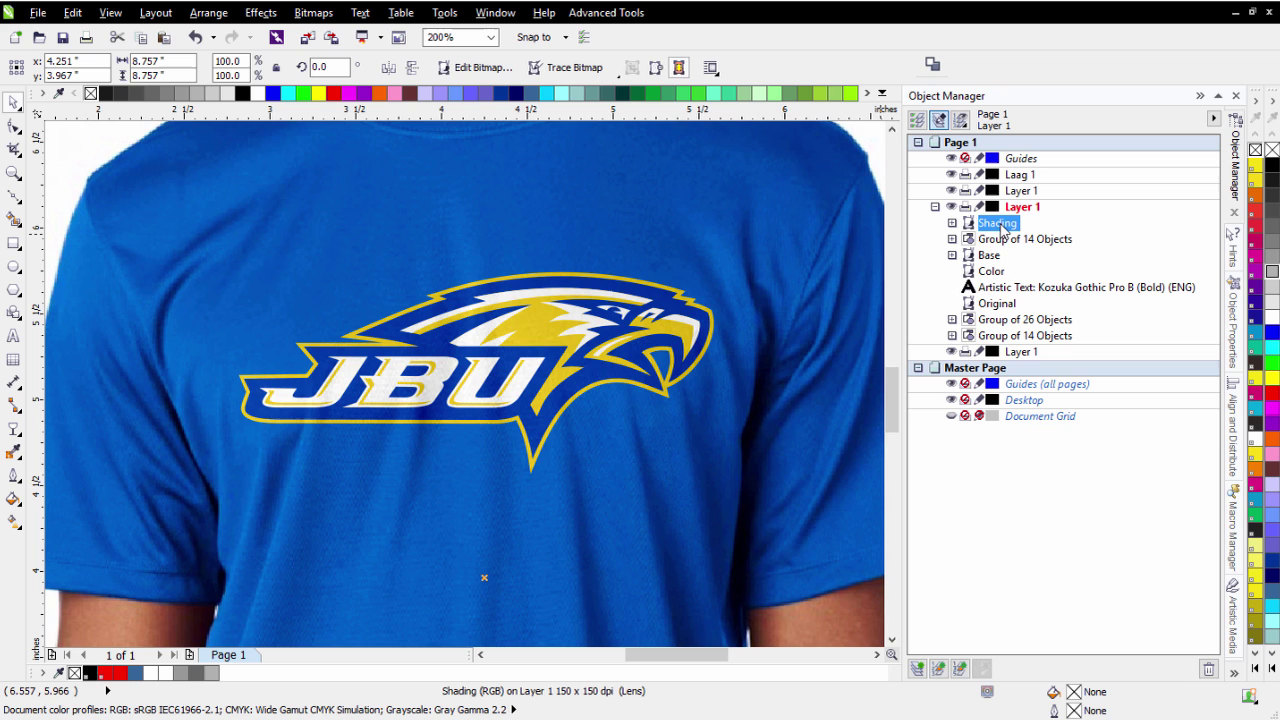
Apply a Tone Curve to the Shading bitmap, pulling a midtone node down to about 139/107.
left_click(259, 14)
mouse_move(268, 37)
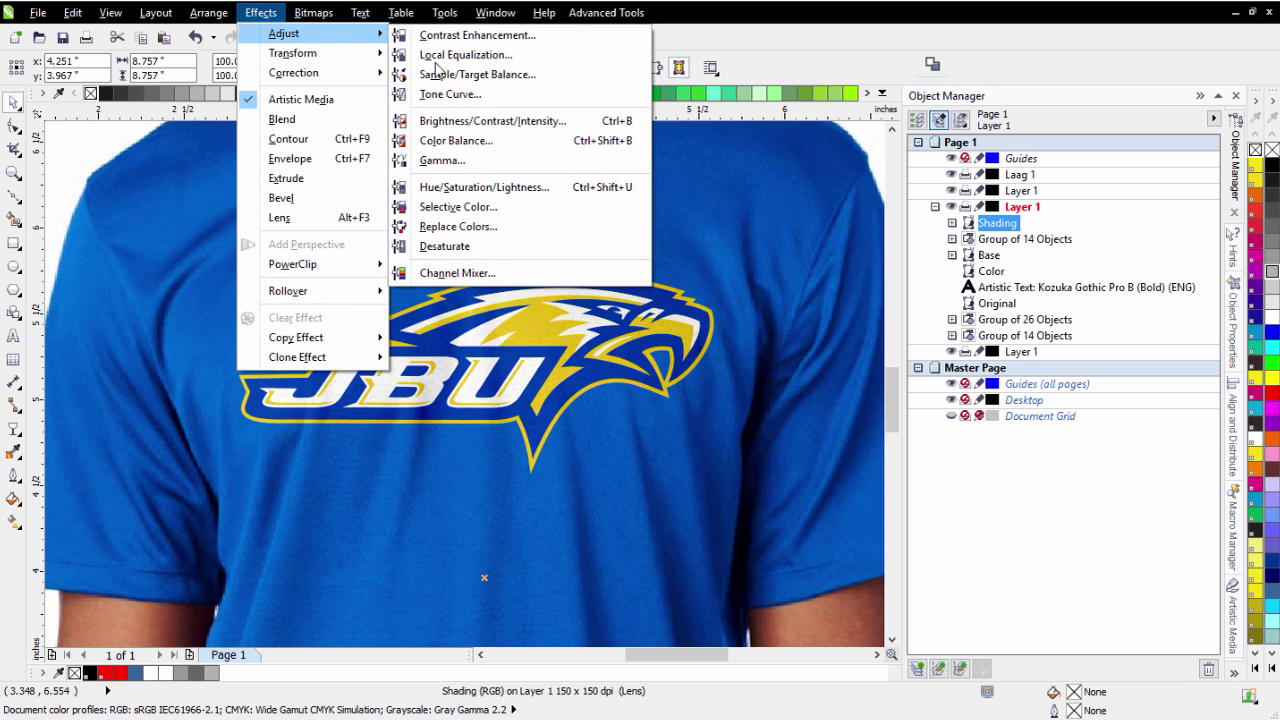
left_click(455, 94)
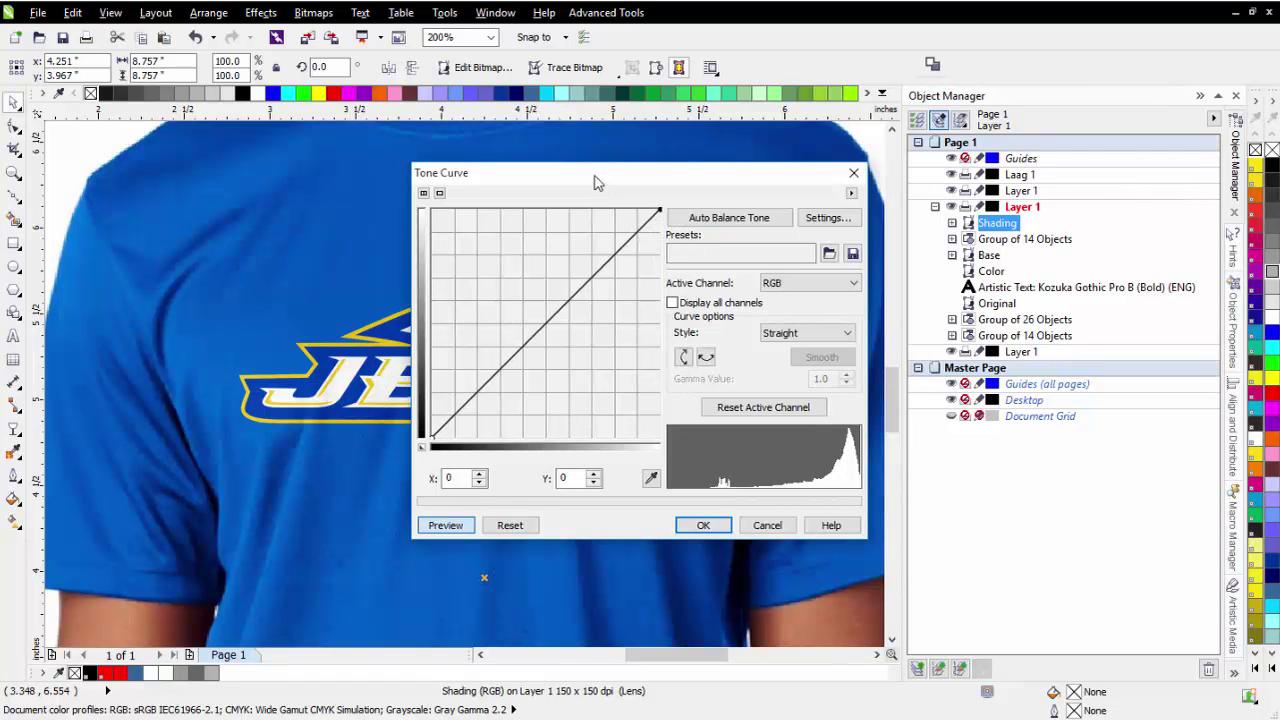
left_click_drag(596, 182, 892, 222)
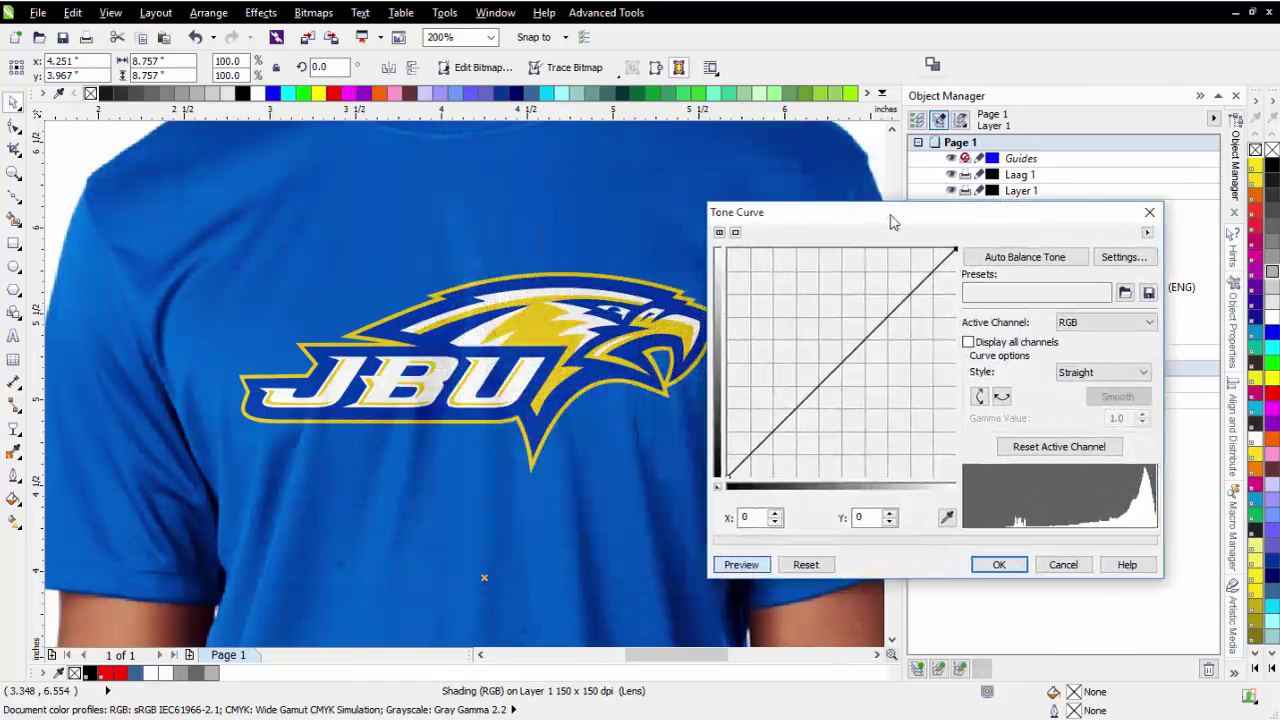
left_click(842, 364)
mouse_move(842, 364)
left_mouse_down()
mouse_move(819, 342)
mouse_move(851, 381)
left_mouse_up()
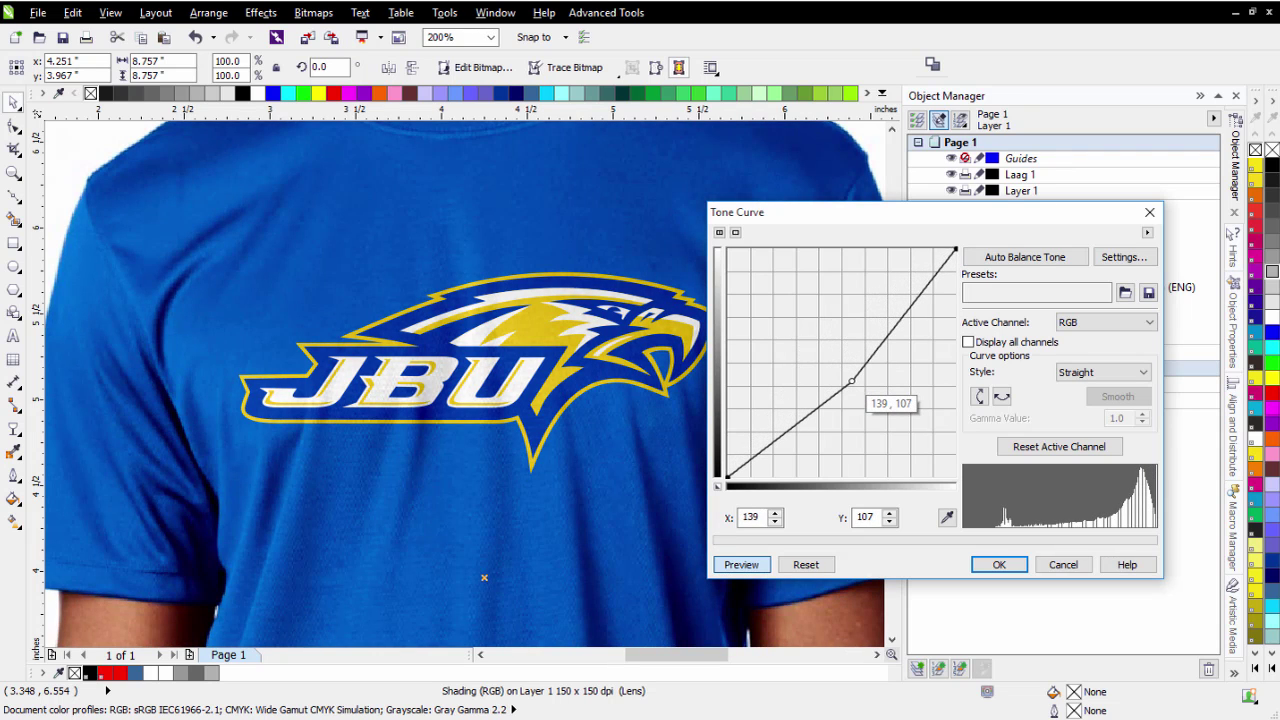
left_click(999, 564)
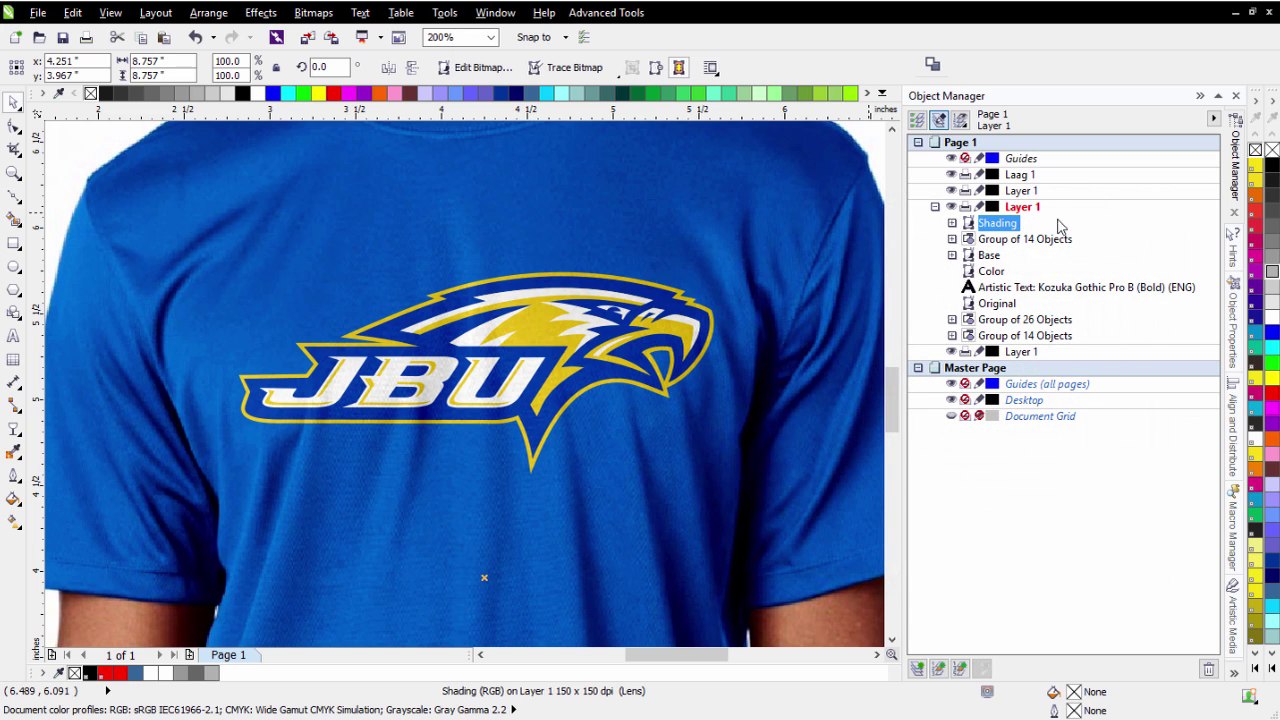
left_click(987, 257)
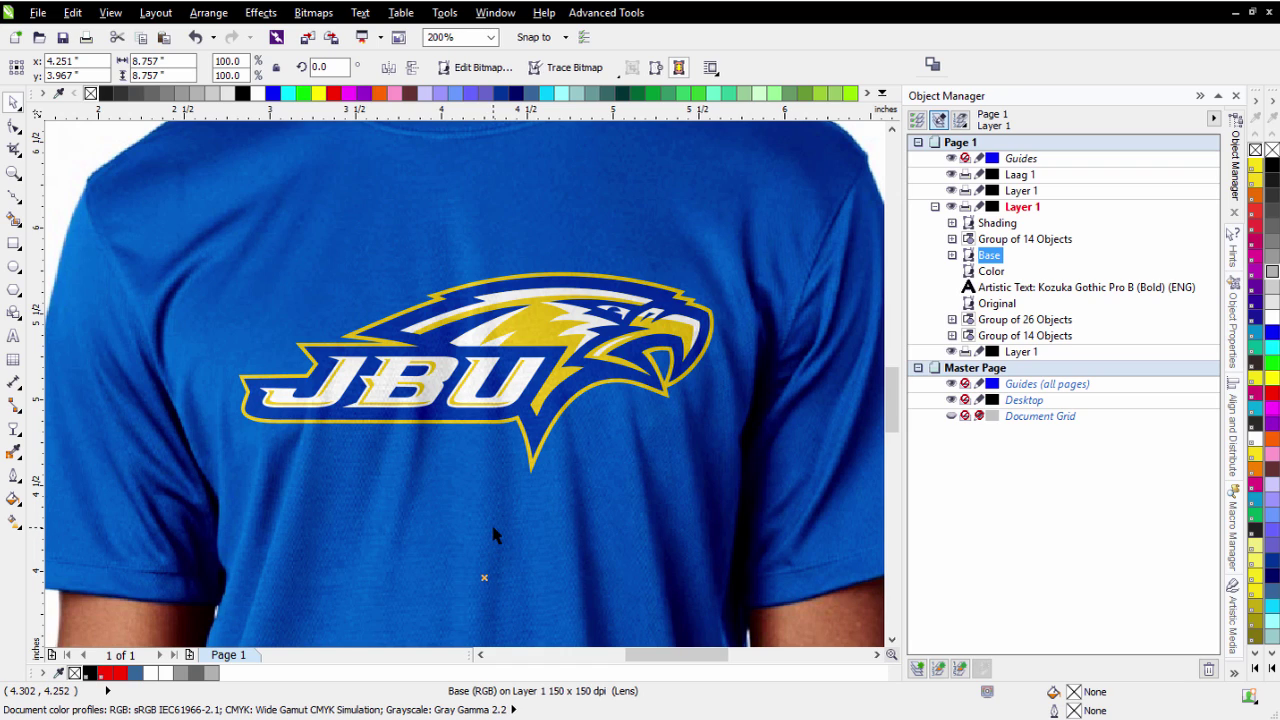
Apply a Tone Curve to the Base bitmap, raising a midtone node to about 109/140.
left_click(262, 13)
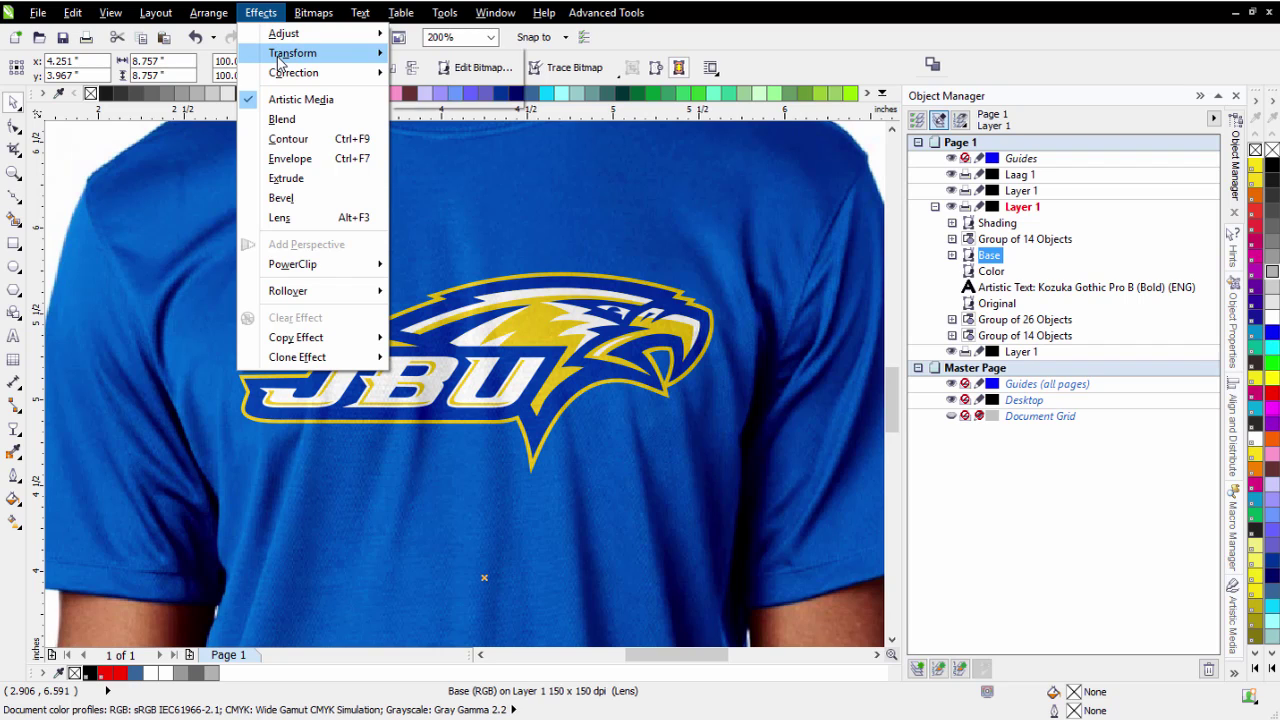
mouse_move(279, 60)
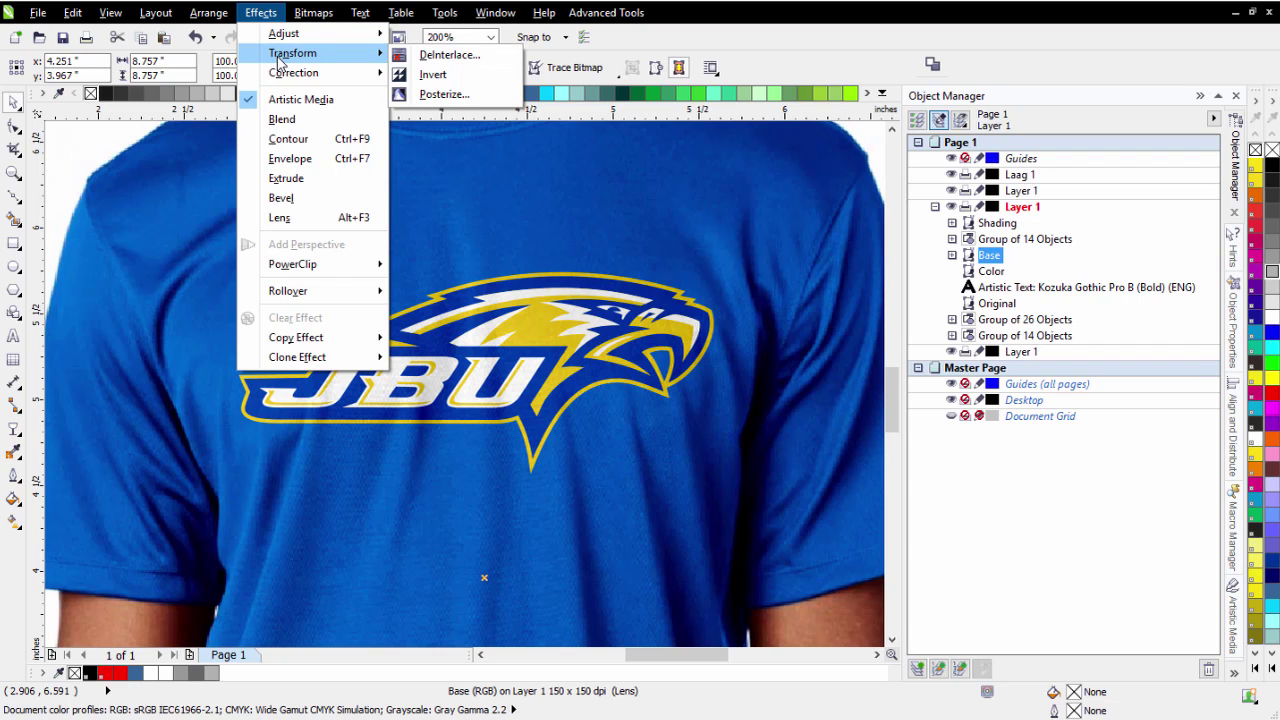
mouse_move(300, 36)
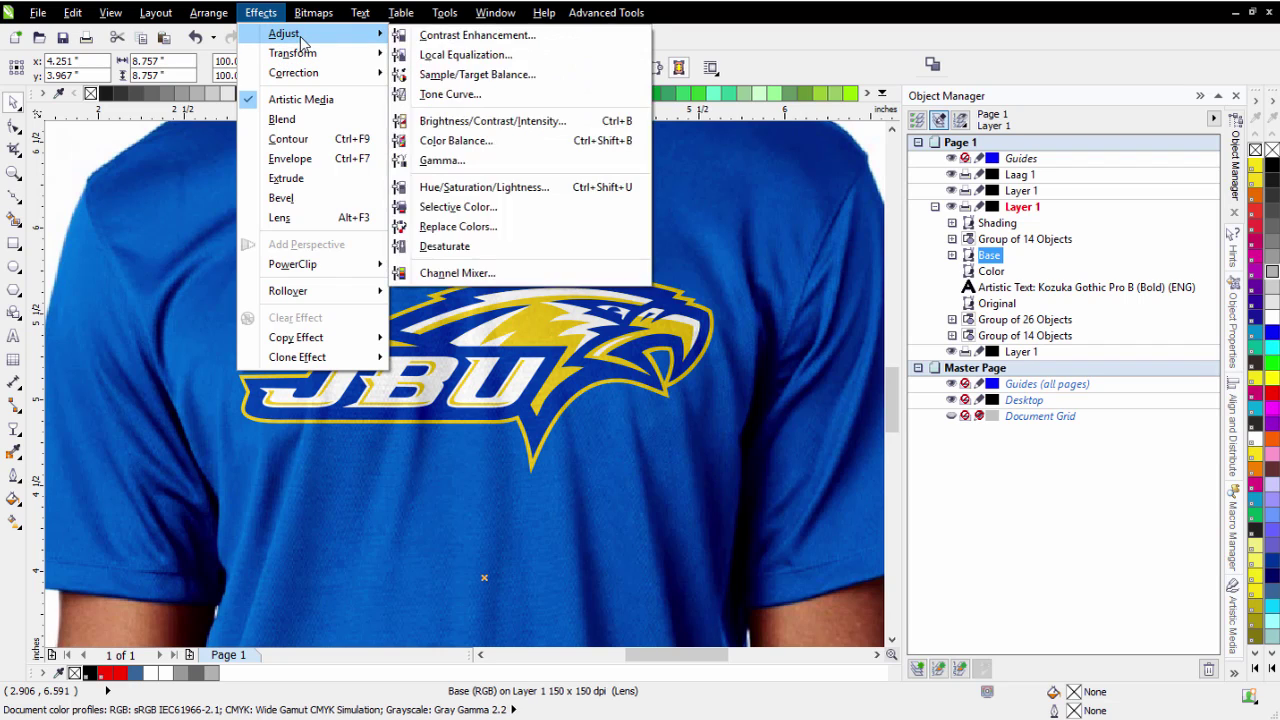
left_click(470, 95)
left_click_drag(615, 180, 897, 228)
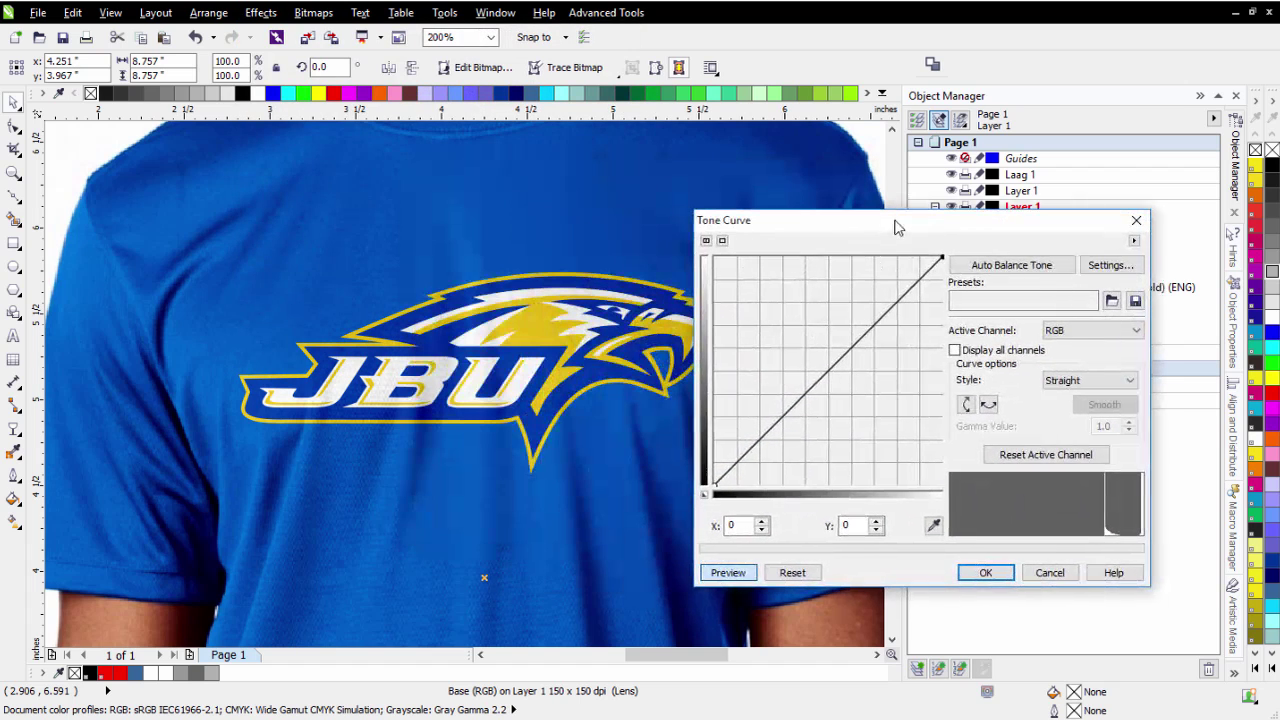
left_click_drag(829, 367, 814, 356)
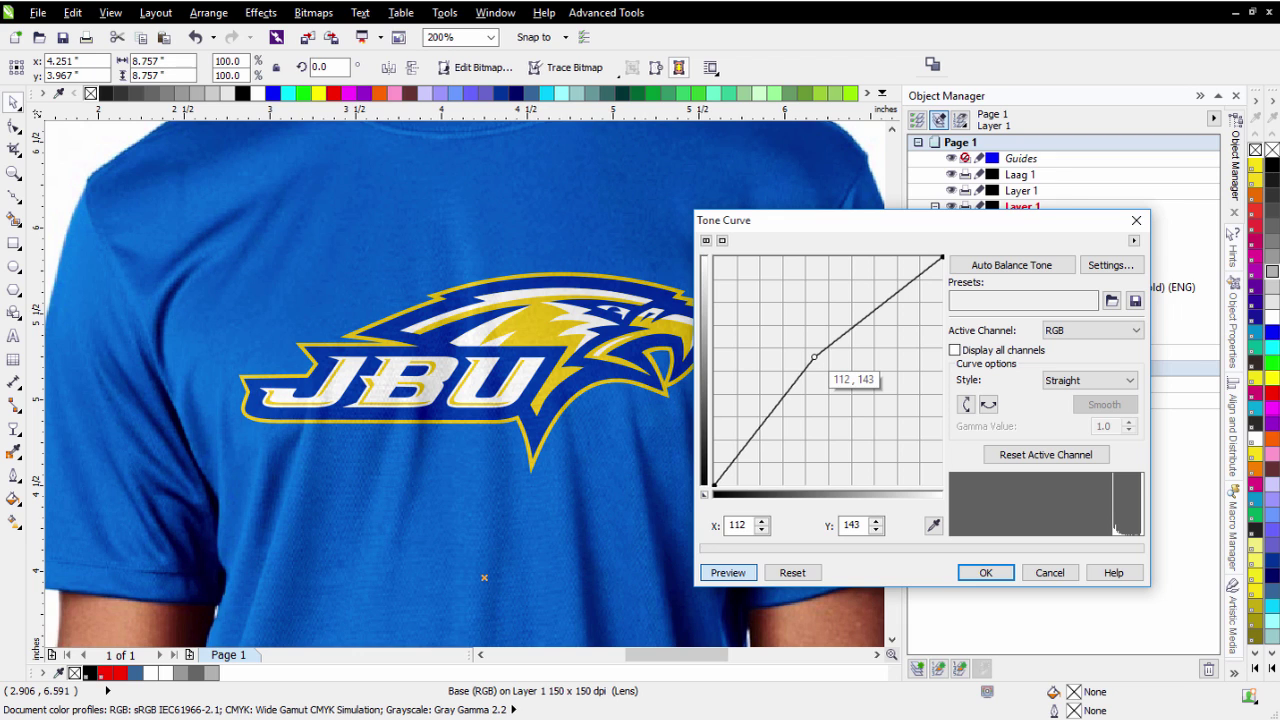
left_click_drag(814, 356, 845, 393)
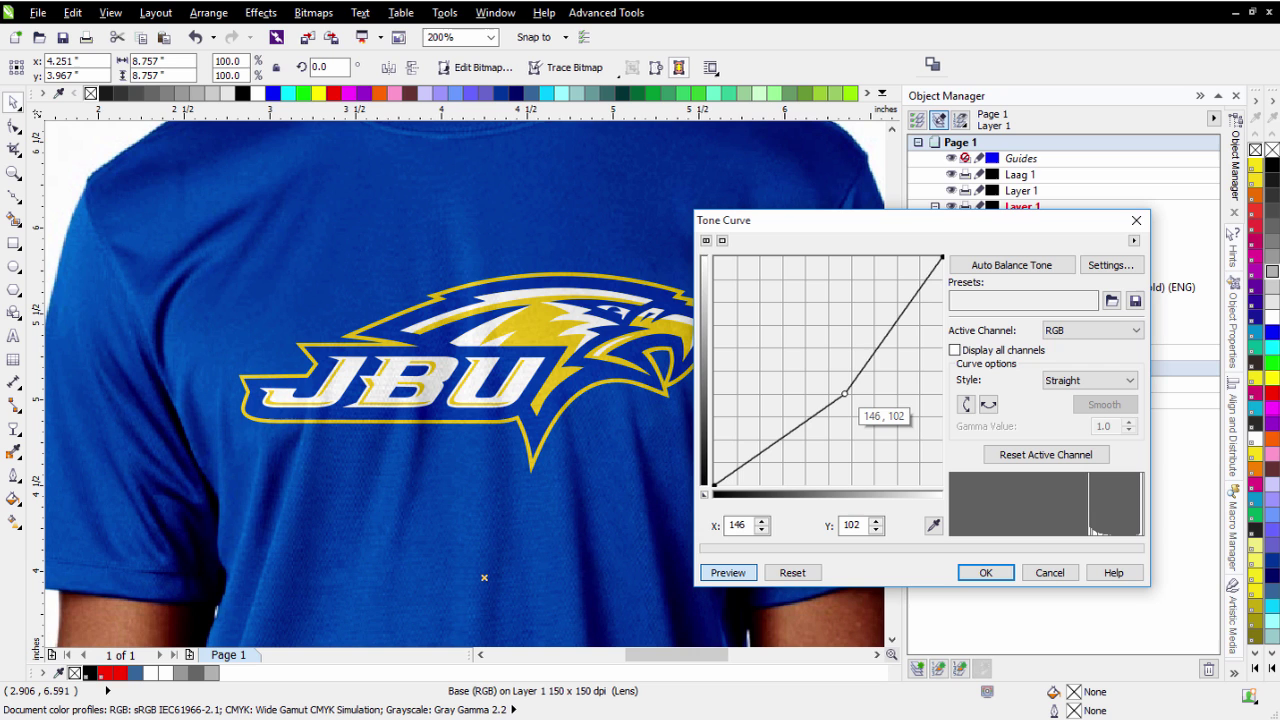
left_click_drag(845, 393, 811, 359)
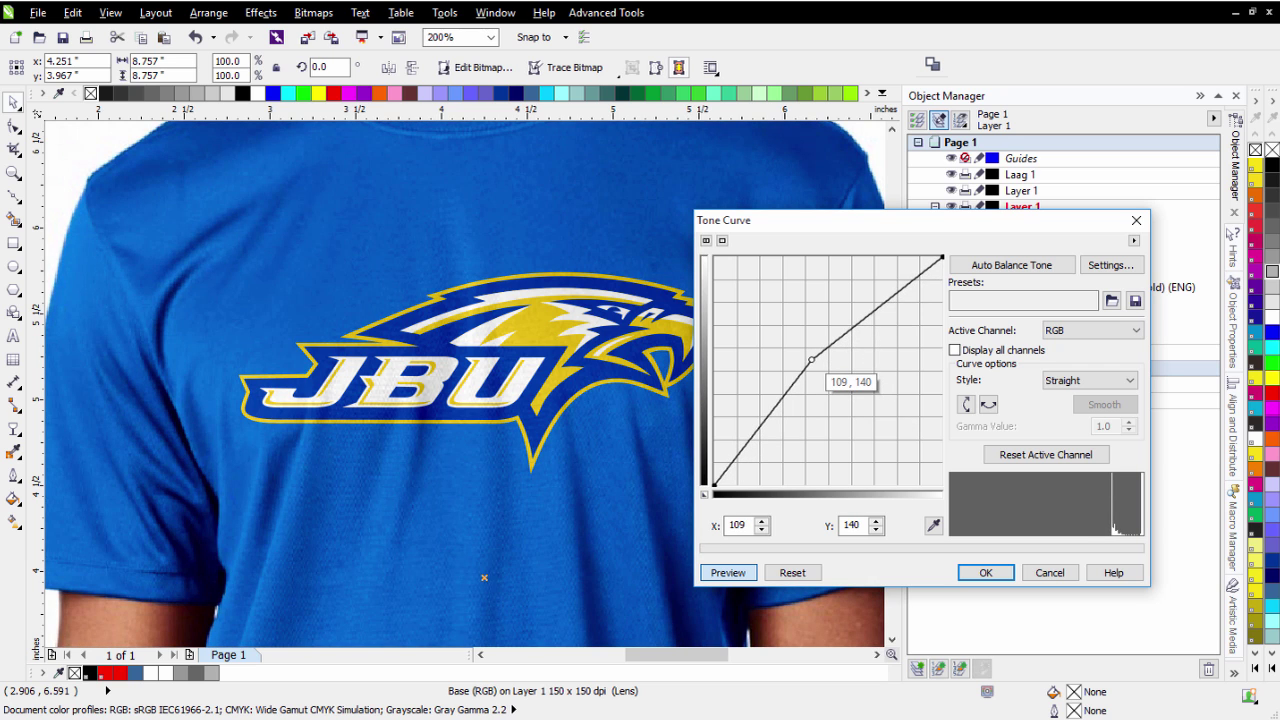
left_click(985, 572)
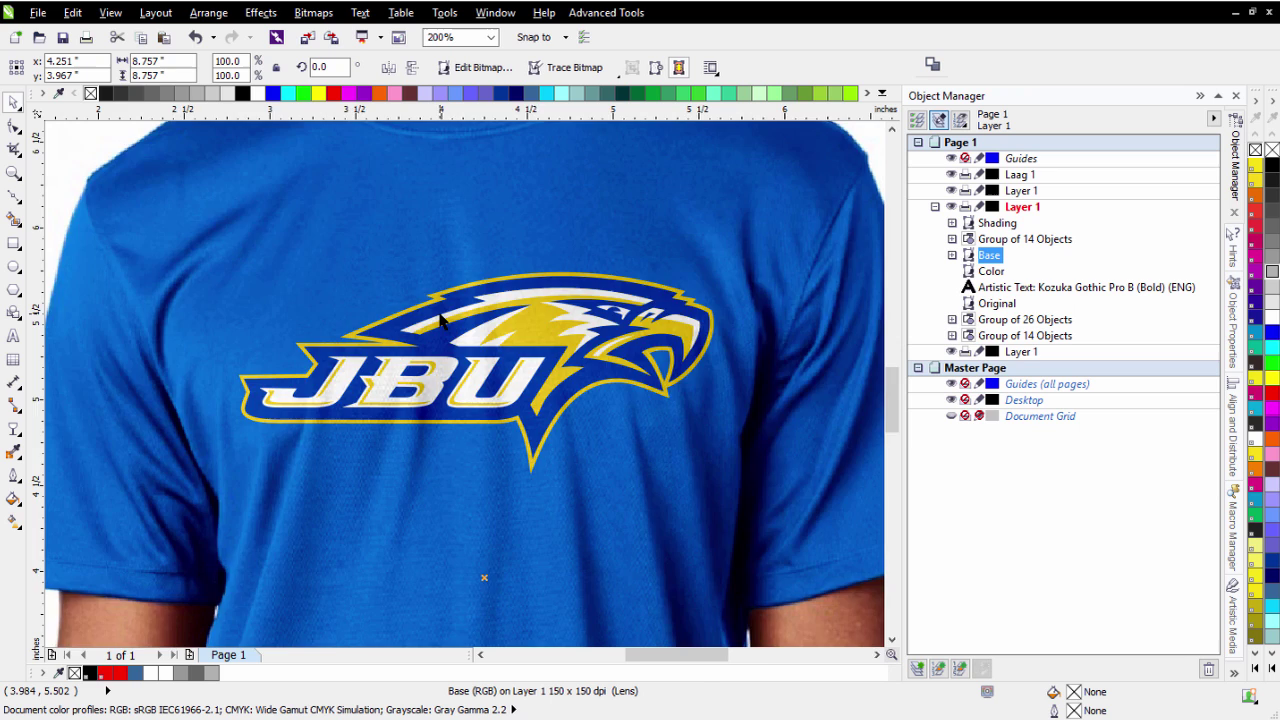
scroll(488, 452, "down", 1)
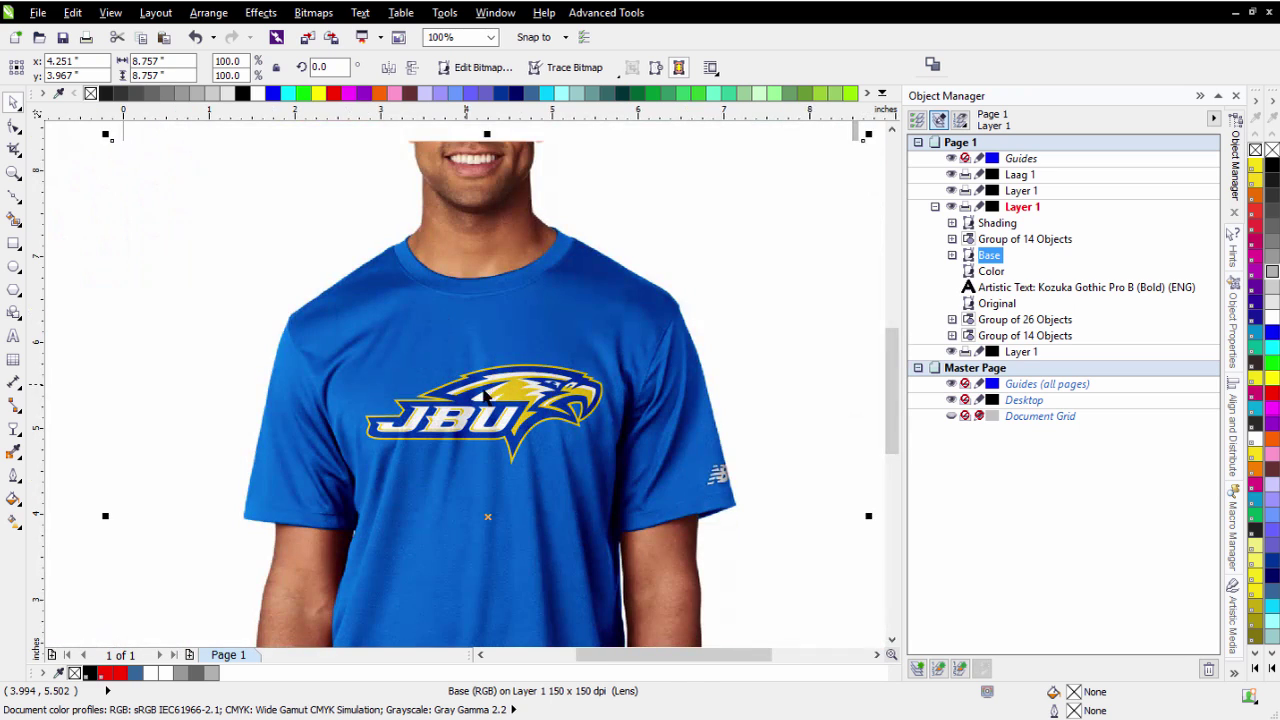
Apply a Tone Curve to the Color bitmap, nudging its midpoint node to about 130/127.
left_click(992, 272)
scroll(462, 372, "down", 1)
scroll(464, 380, "up", 1)
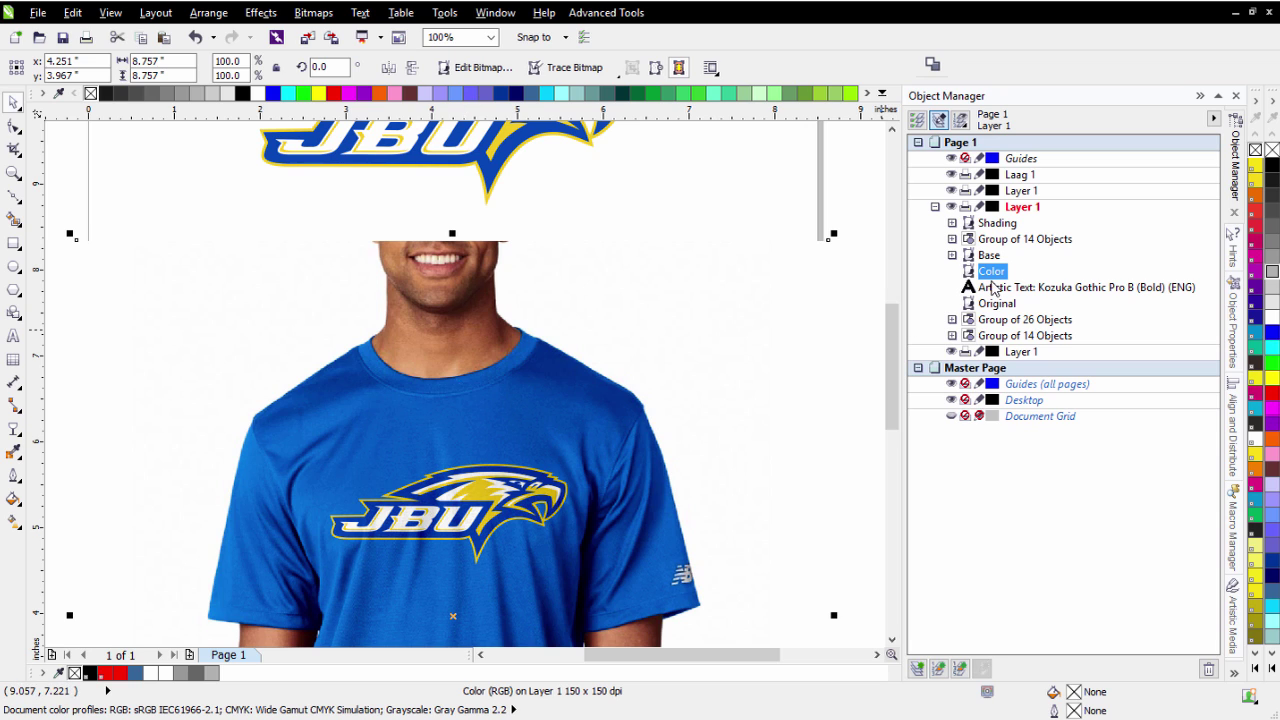
left_click(260, 12)
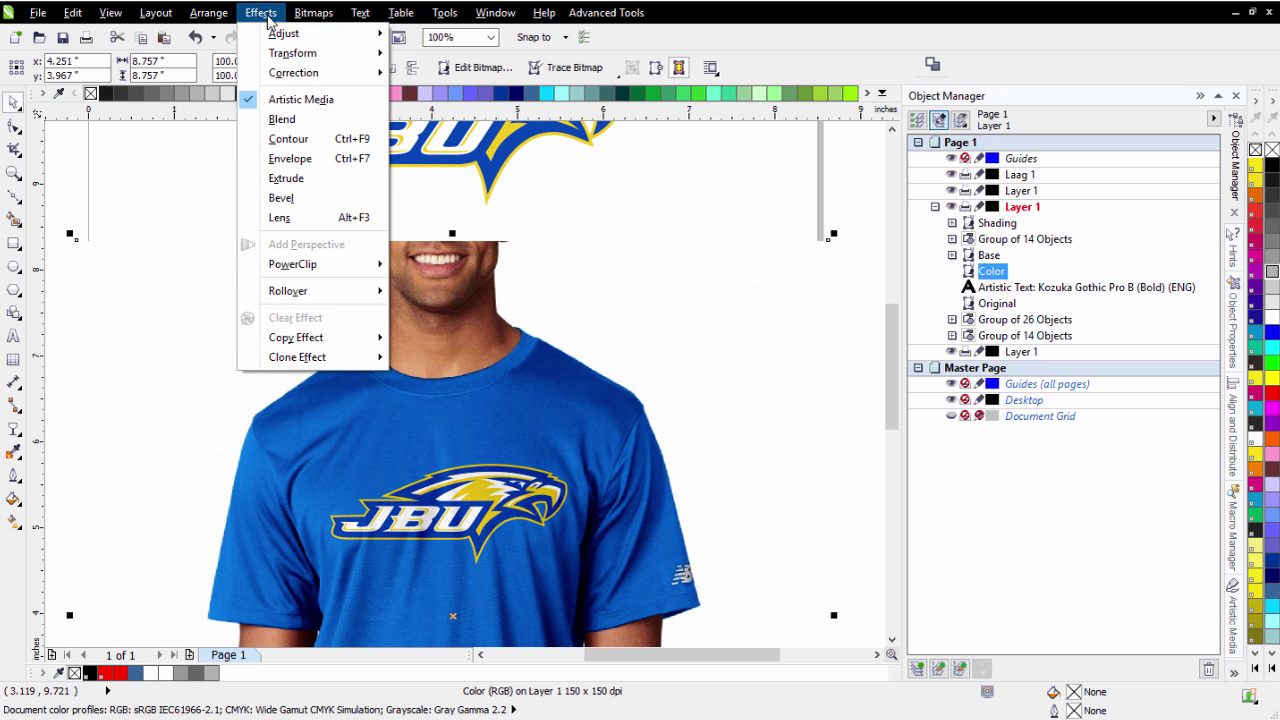
mouse_move(280, 34)
left_click(506, 97)
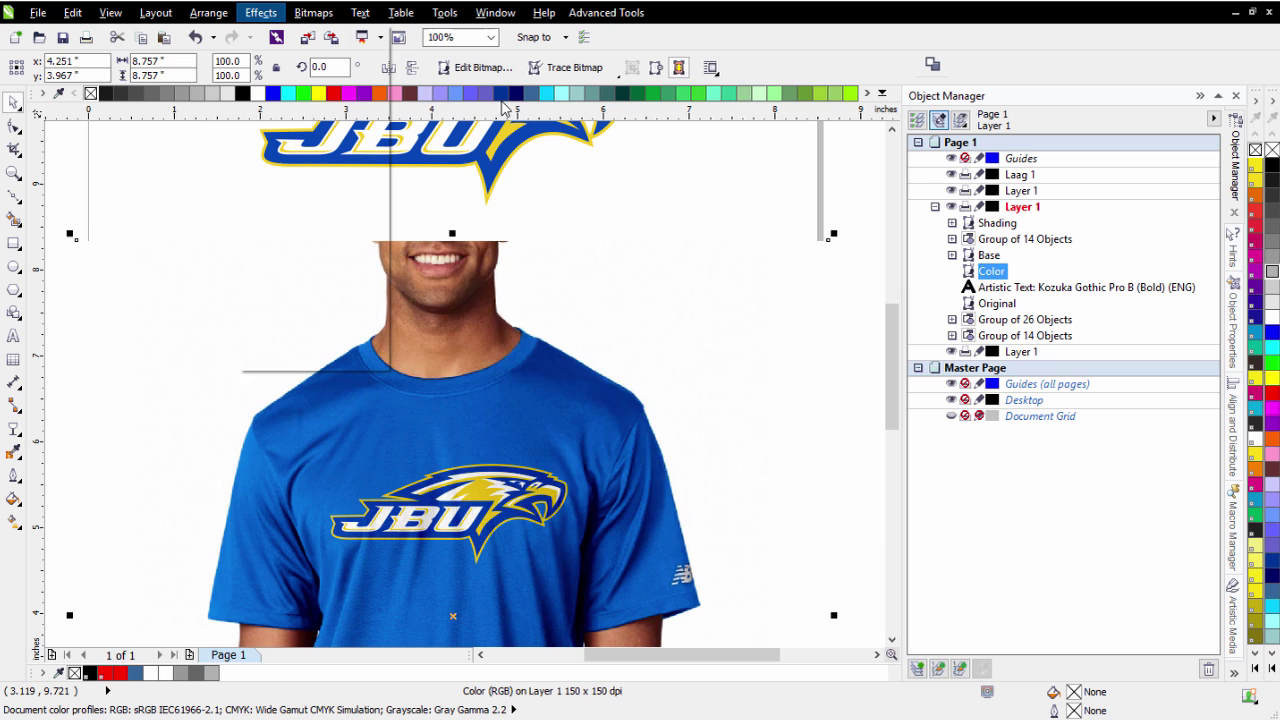
left_click_drag(598, 180, 851, 217)
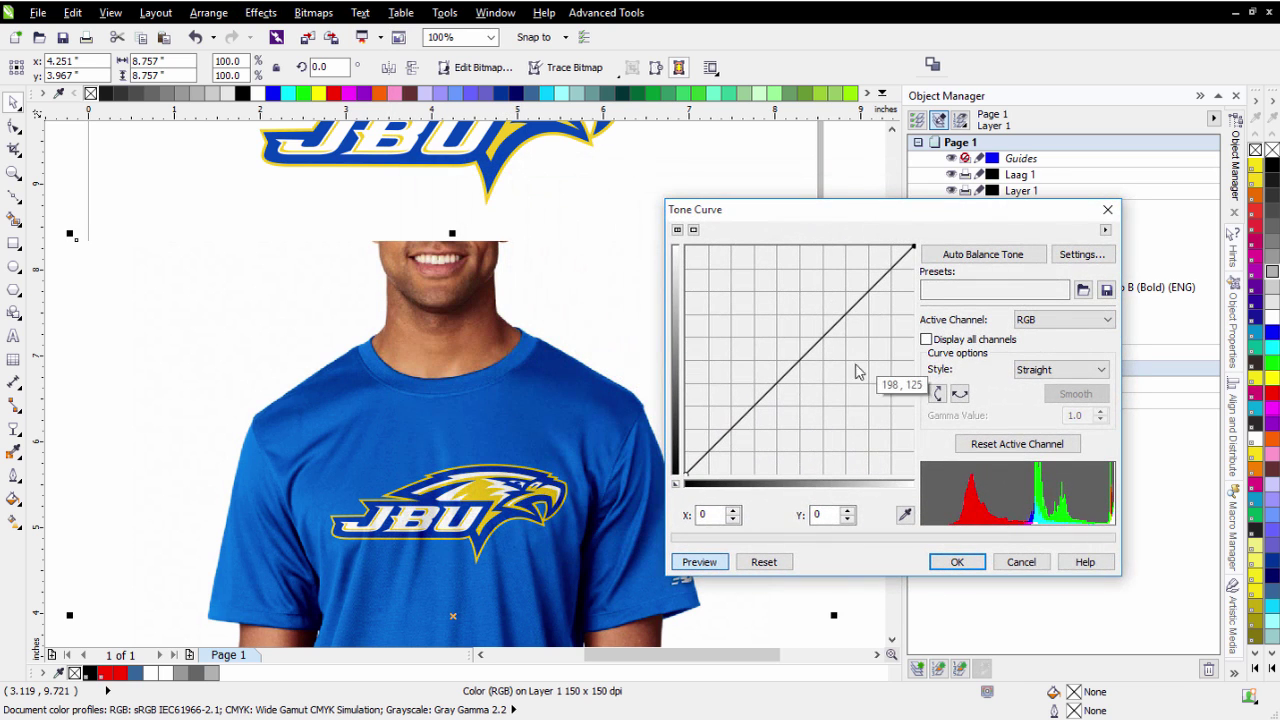
mouse_move(797, 369)
left_mouse_down()
mouse_move(784, 344)
mouse_move(821, 379)
mouse_move(801, 360)
left_mouse_up()
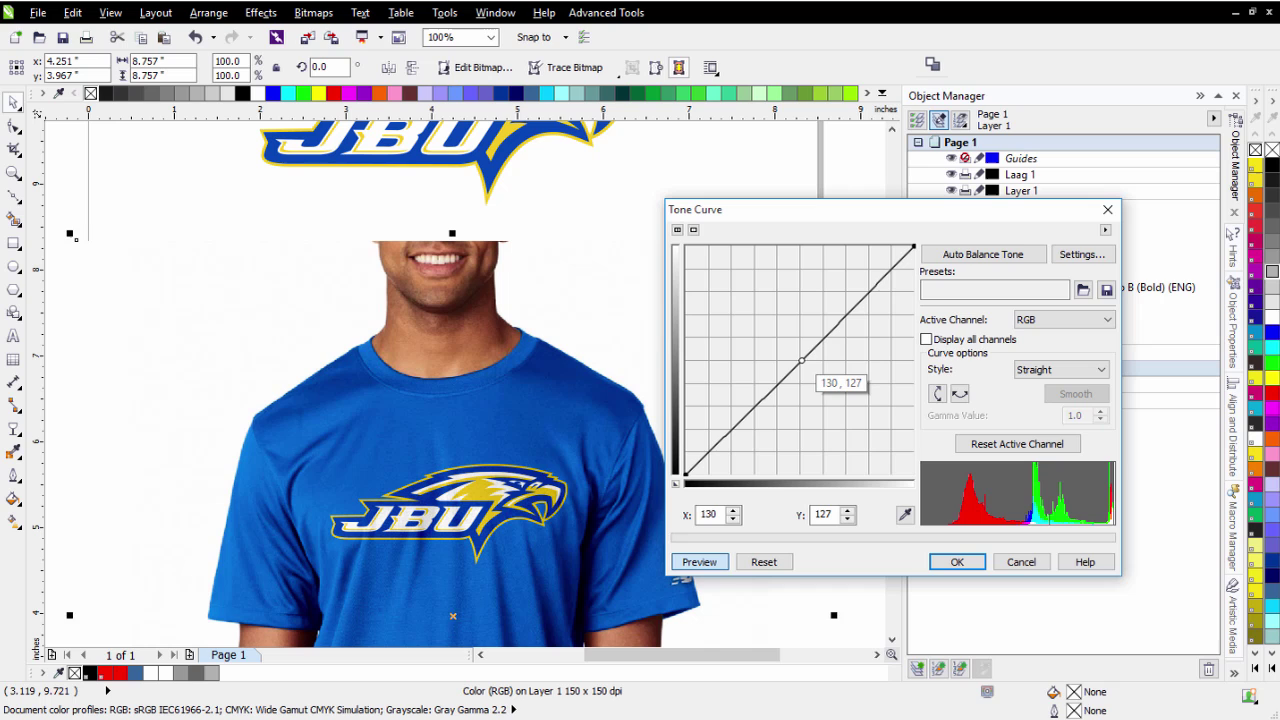
left_click(957, 562)
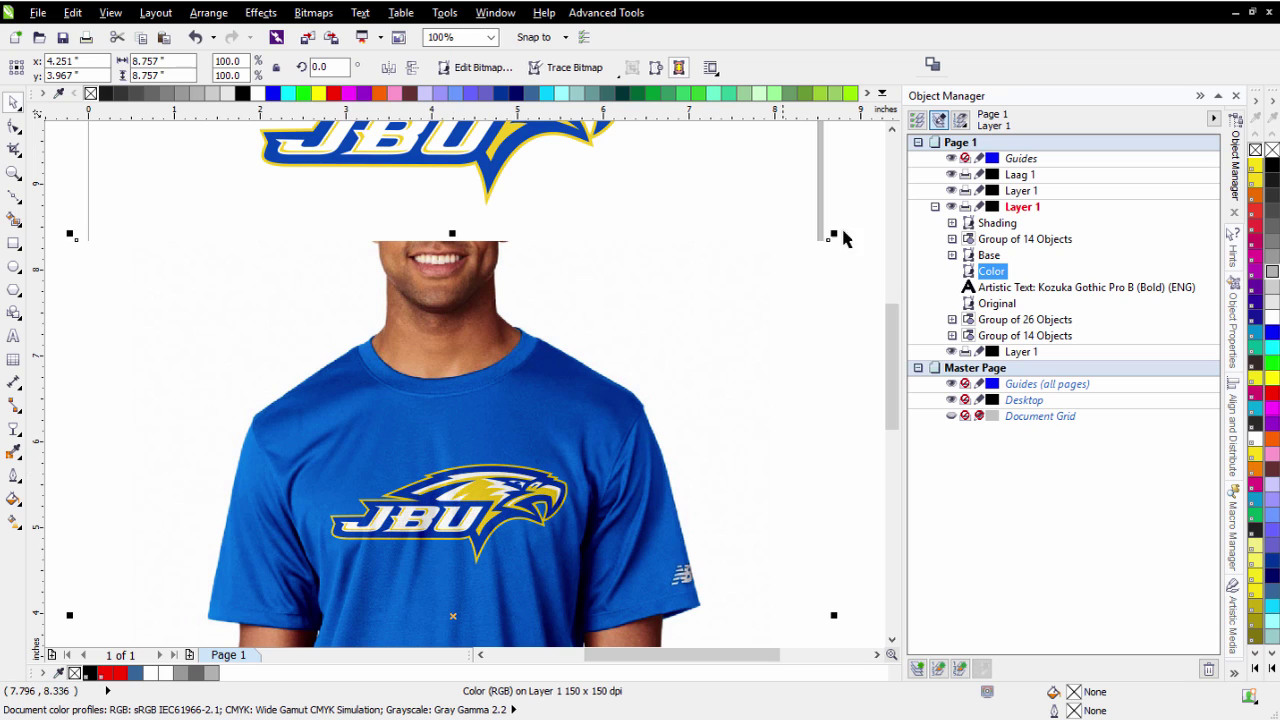
left_click(1000, 224)
left_click(990, 256)
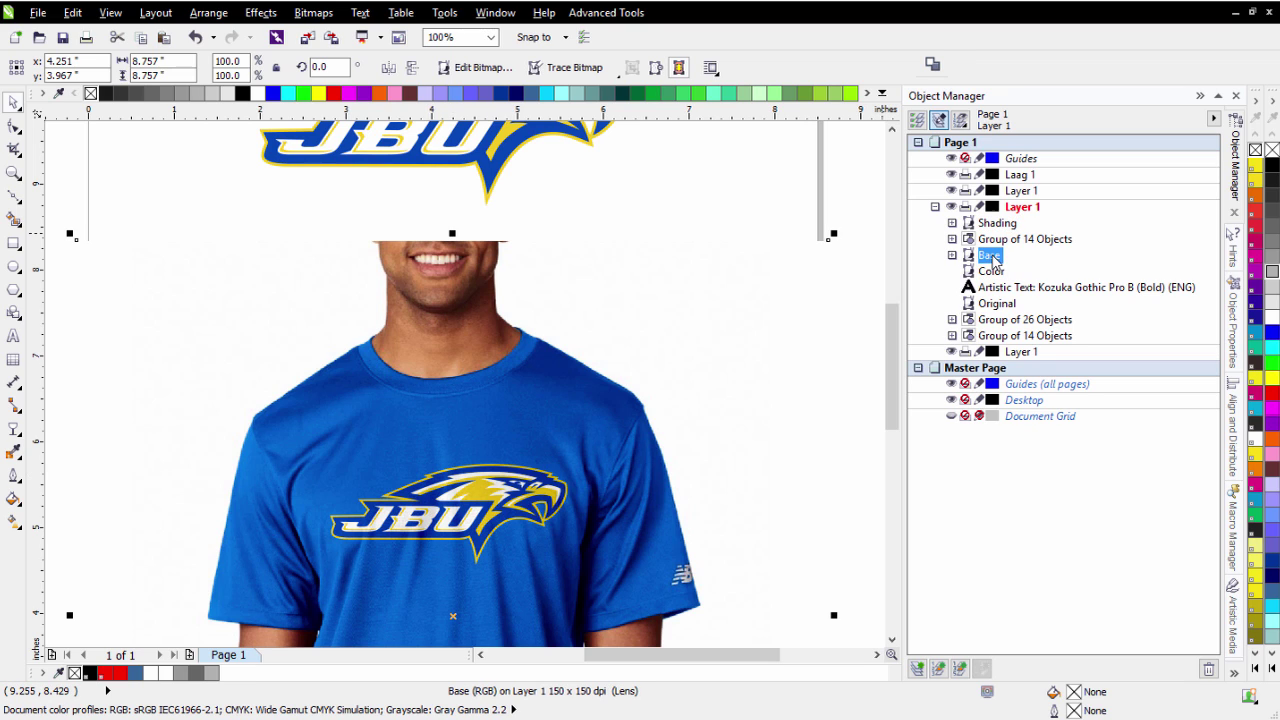
left_click(993, 272)
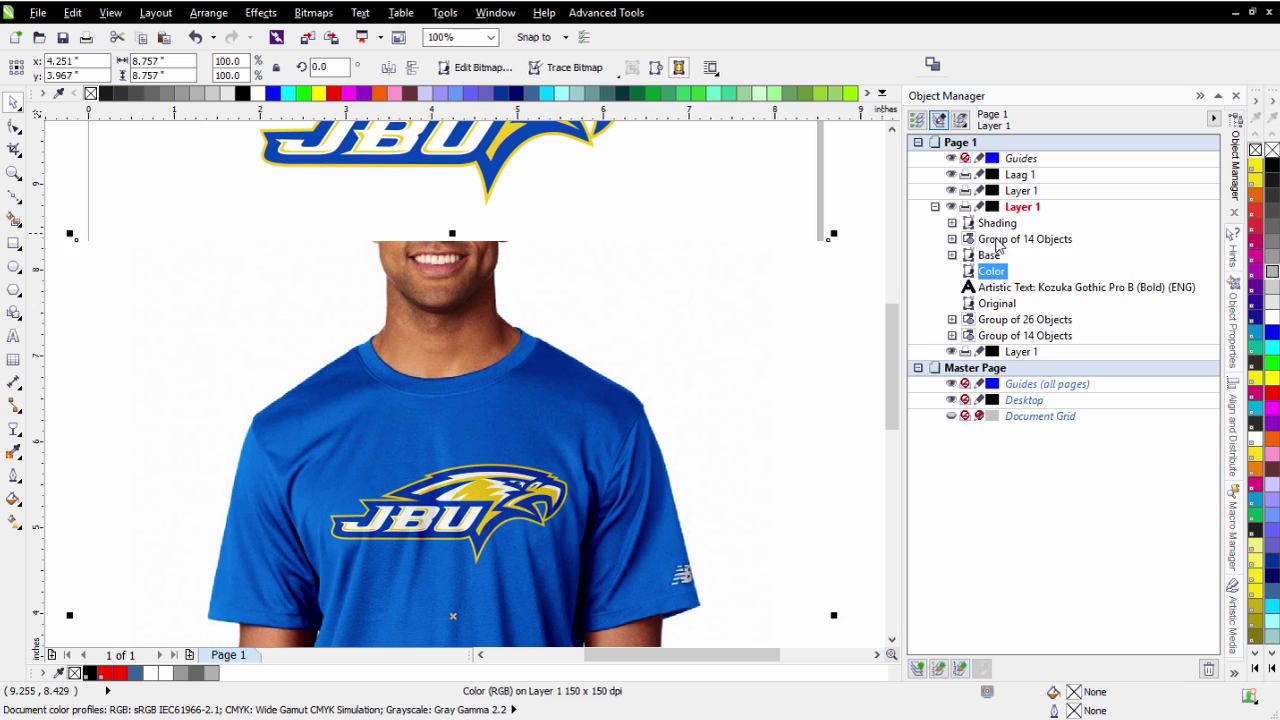
left_click(998, 242)
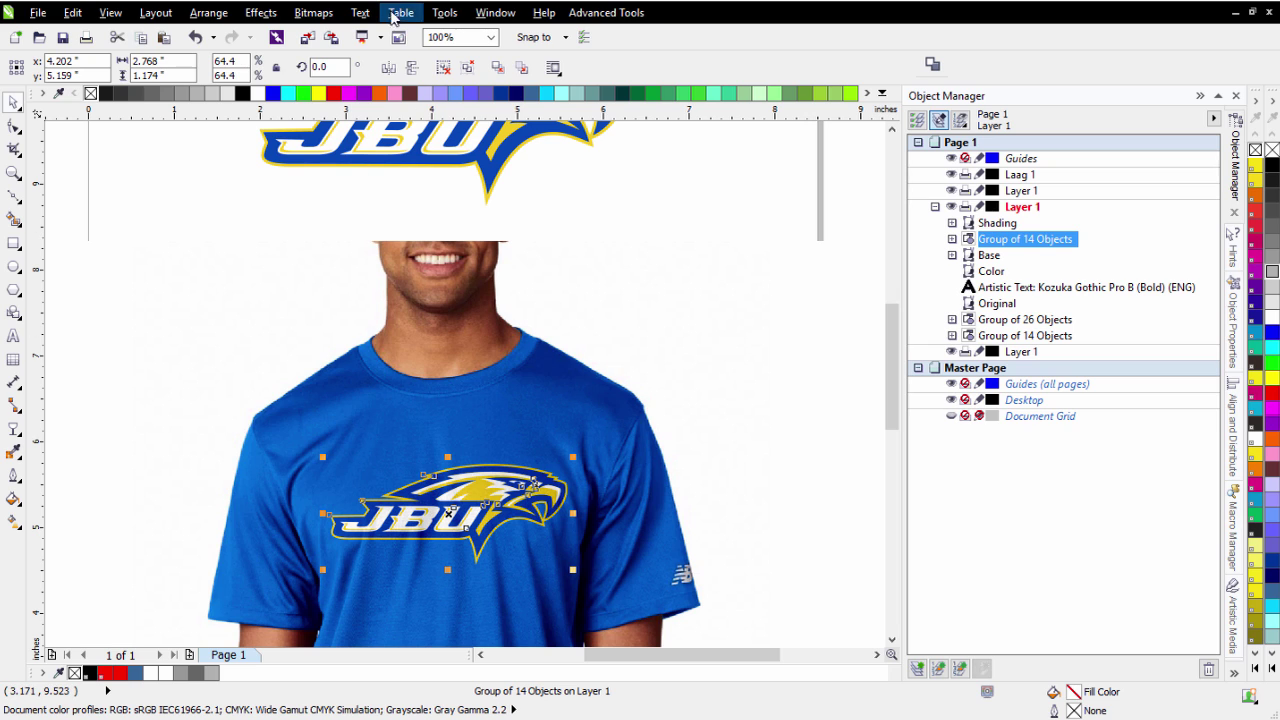
left_click(268, 14)
mouse_move(270, 36)
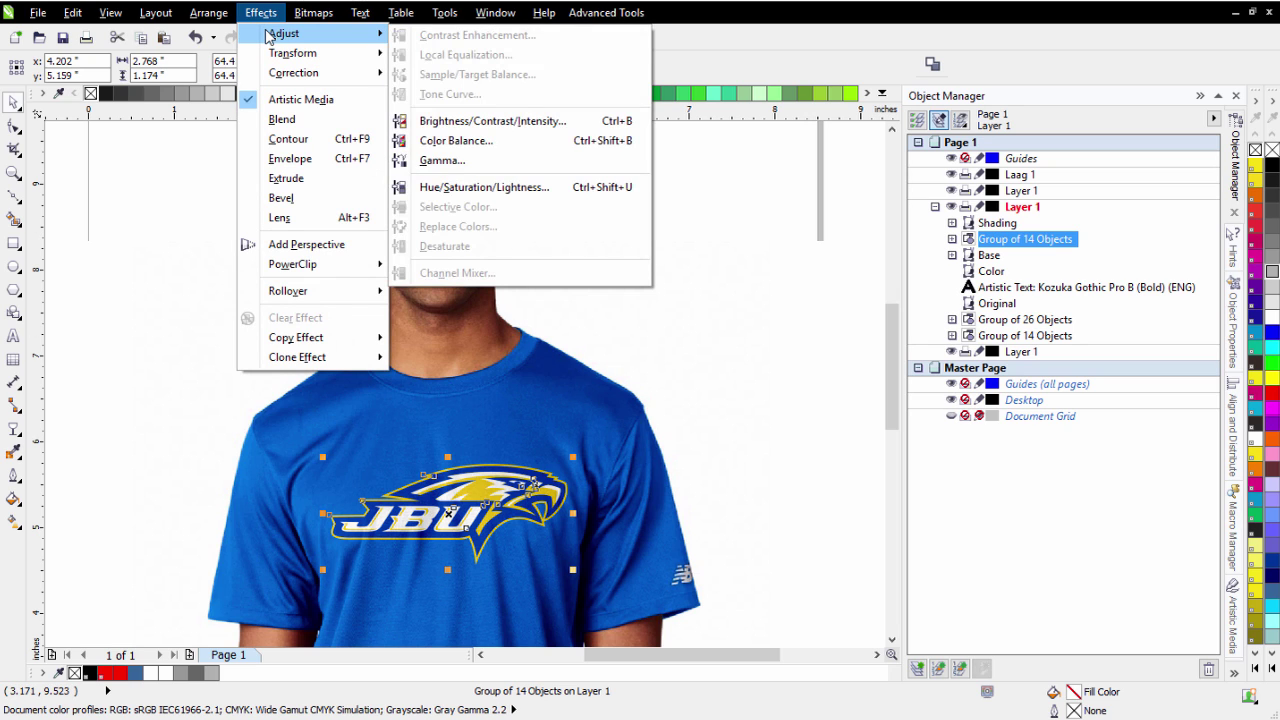
left_click(672, 353)
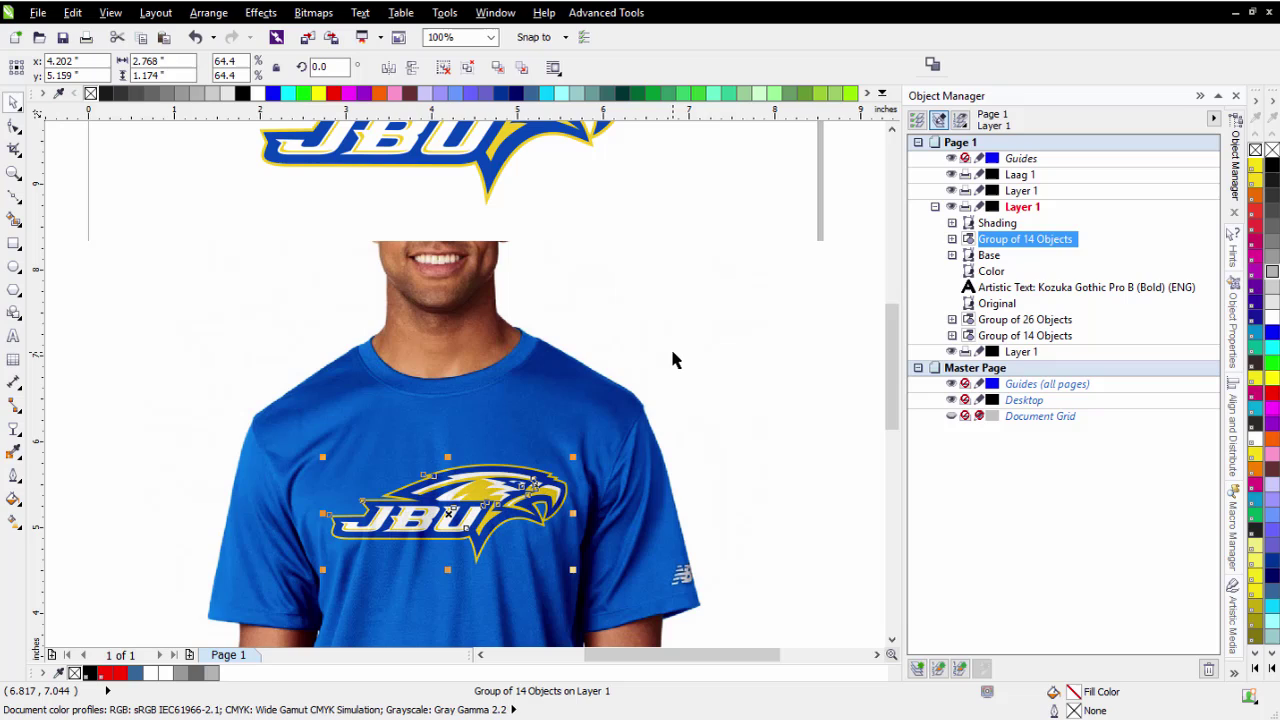